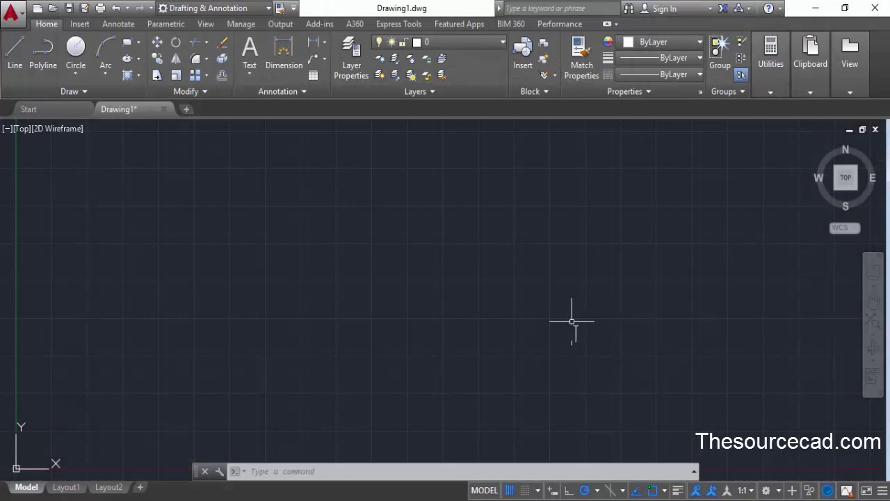
Check the workspace options, keeping the Drafting & Annotation workspace
left_click(187, 9)
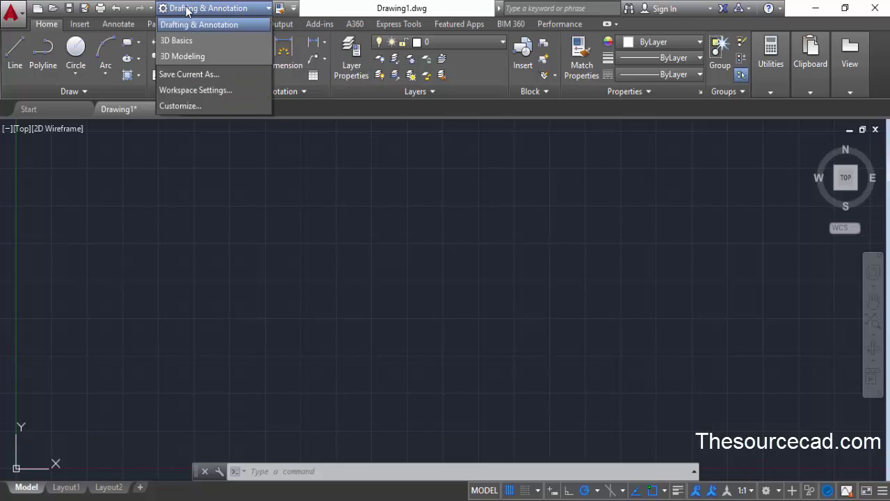
left_click(244, 9)
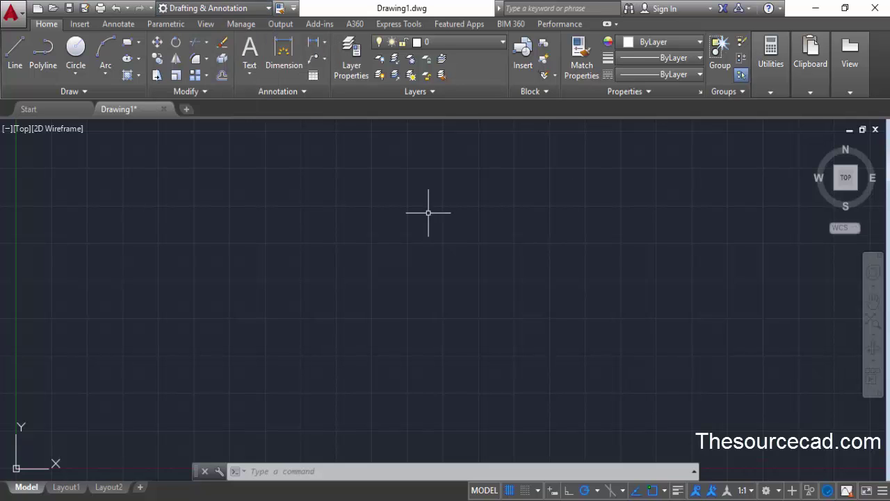
left_click(768, 490)
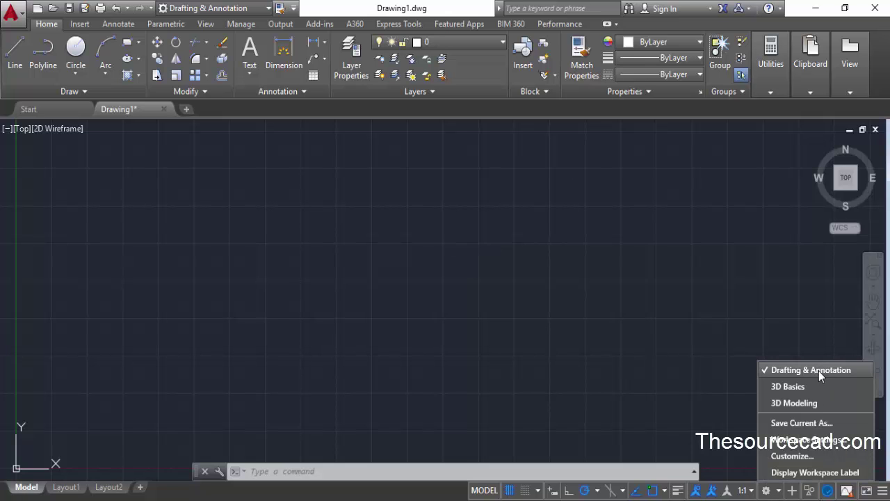
left_click(744, 356)
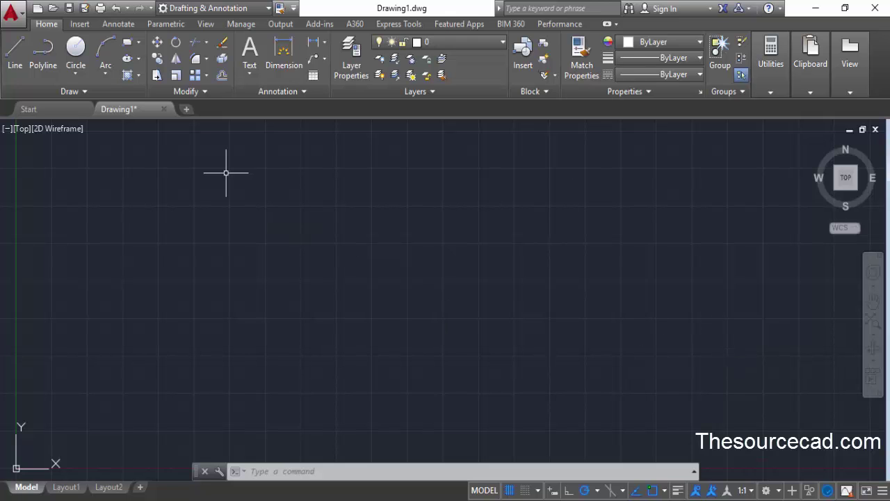
left_click(126, 44)
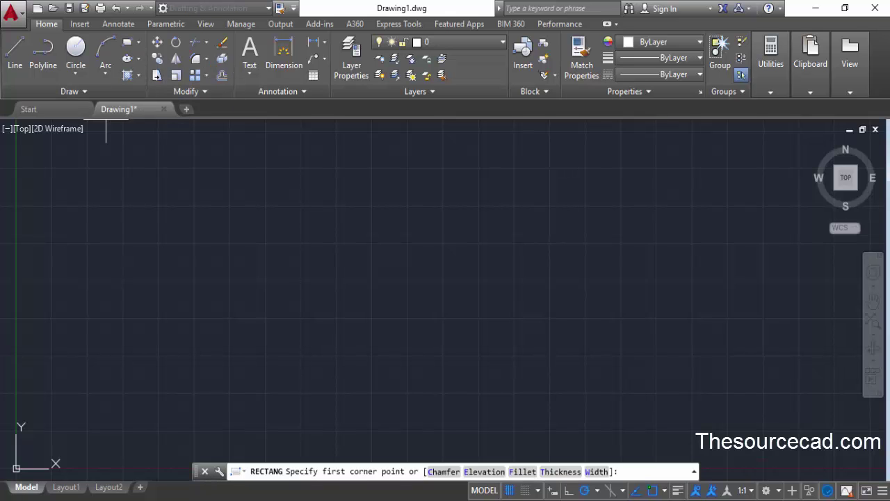
left_click(242, 355)
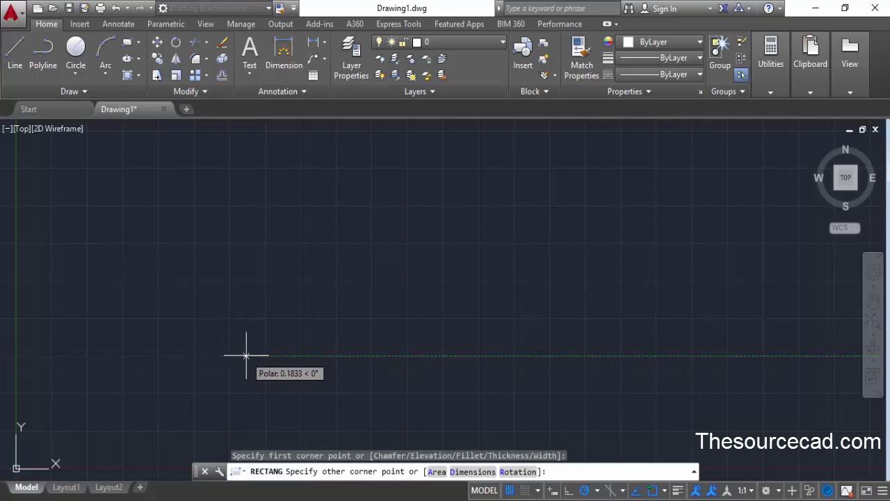
type("@")
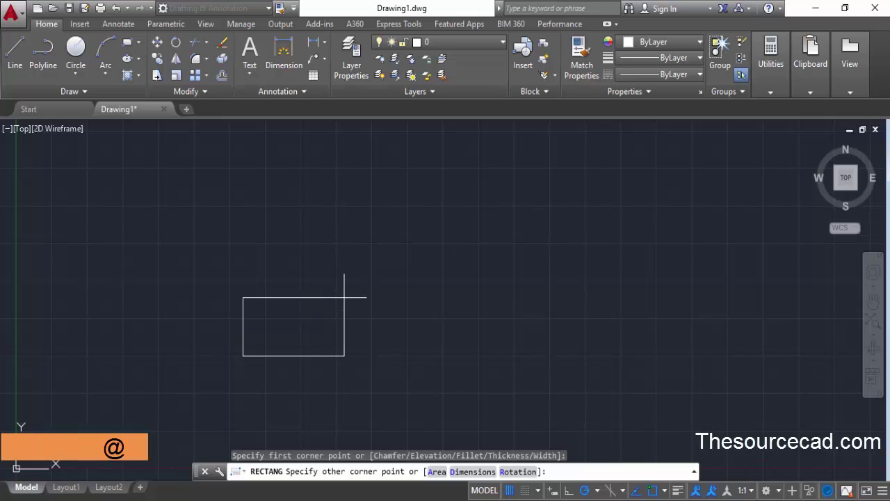
type("42")
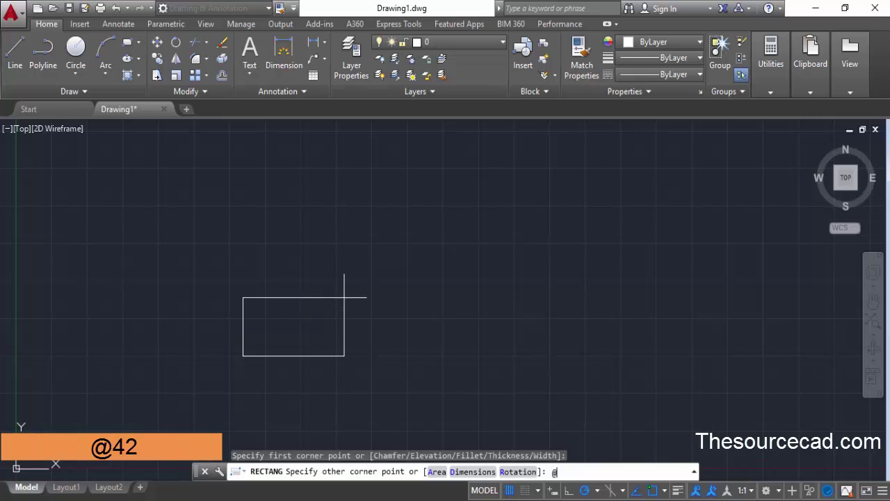
type(",")
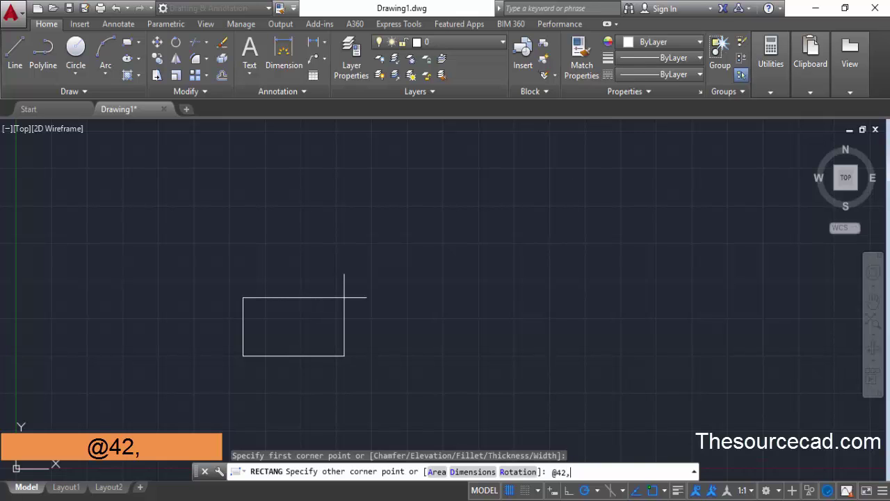
type("70")
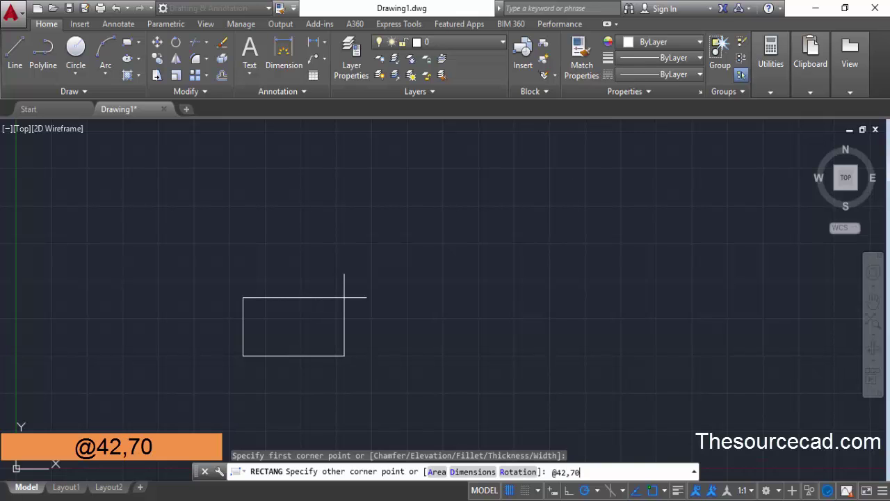
key("Return")
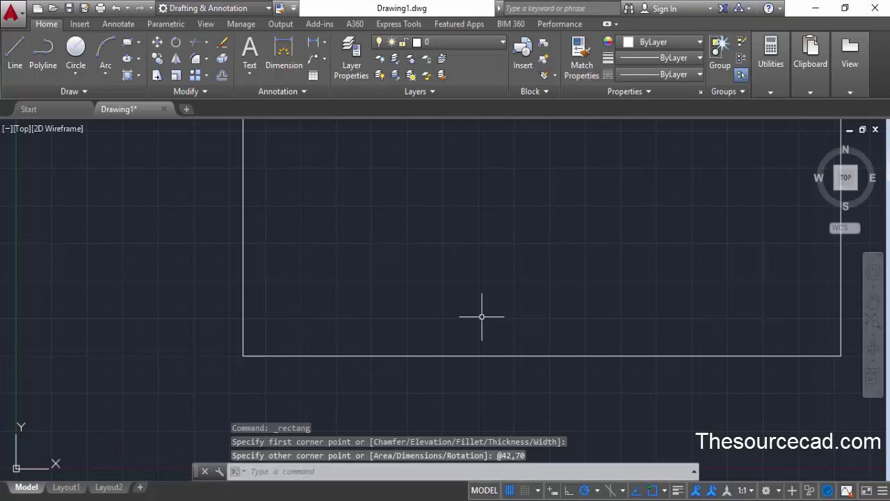
scroll(483, 313, "down", 8)
mouse_move(512, 260)
middle_mouse_down()
mouse_move(443, 313)
mouse_move(388, 334)
middle_mouse_up()
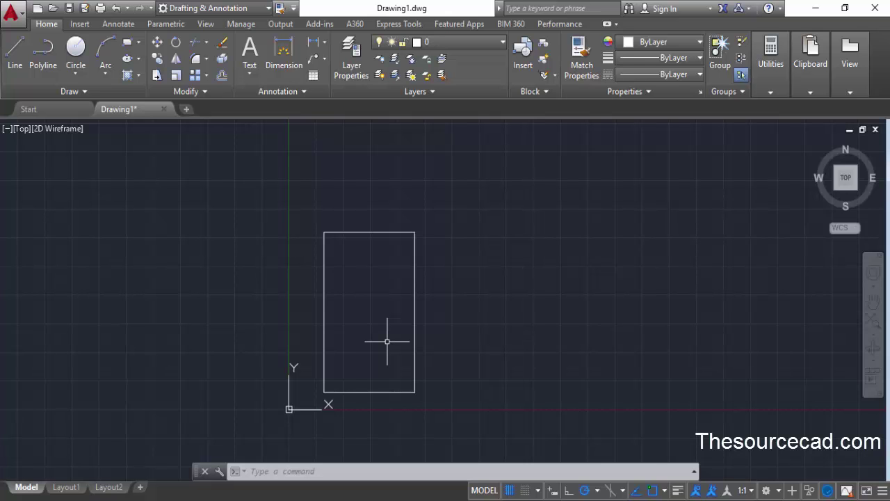
middle_click(388, 341)
middle_click(387, 340)
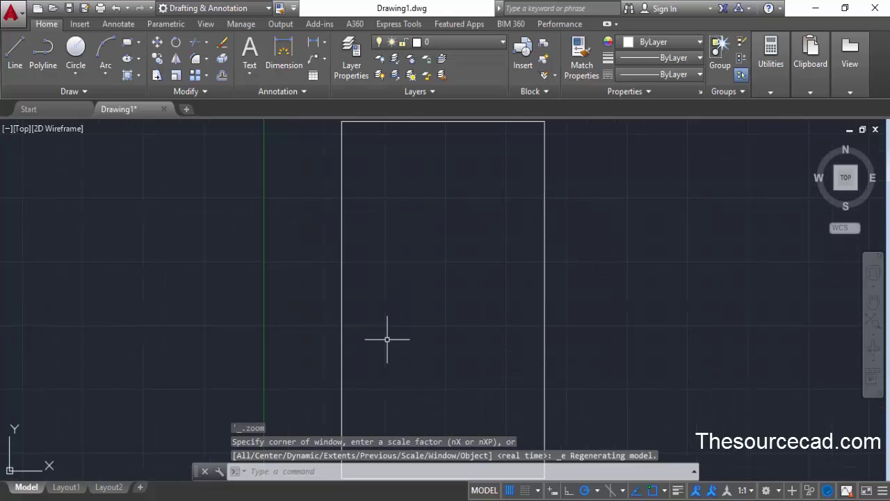
scroll(423, 308, "down", 4)
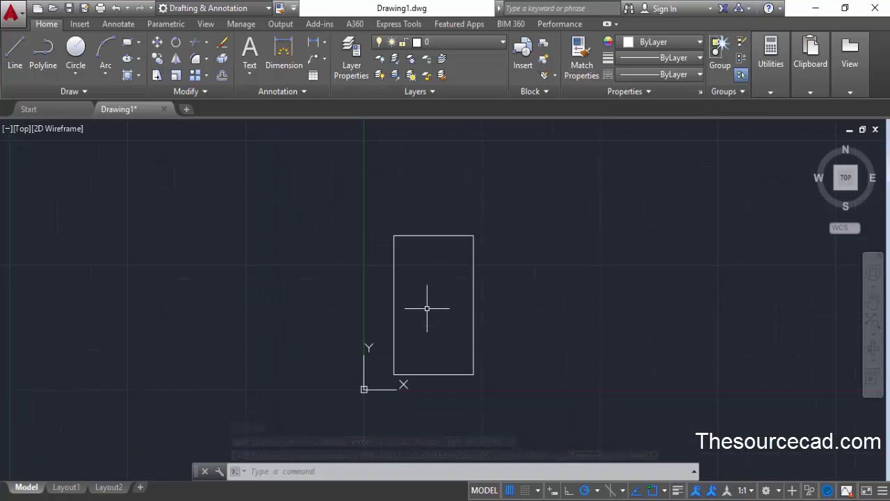
middle_click_drag(435, 309, 334, 315)
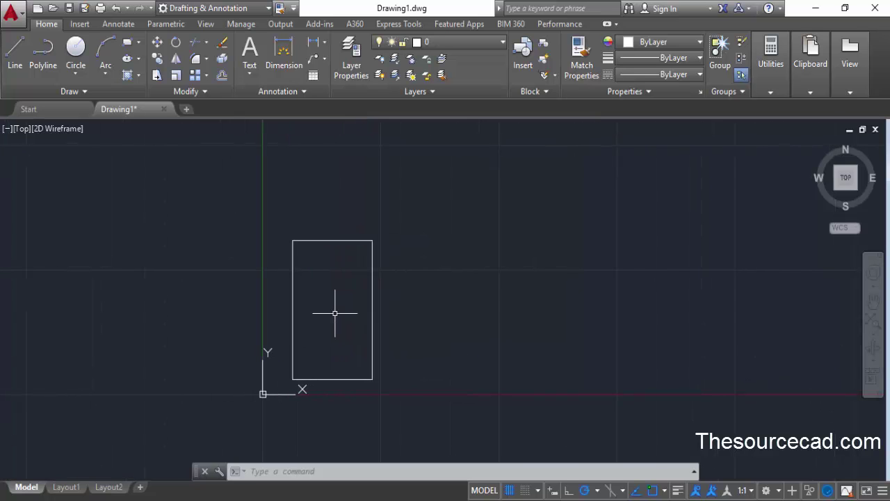
Draw a line 16 units up from the rectangle's top-right corner, then 130 units right
left_click(22, 65)
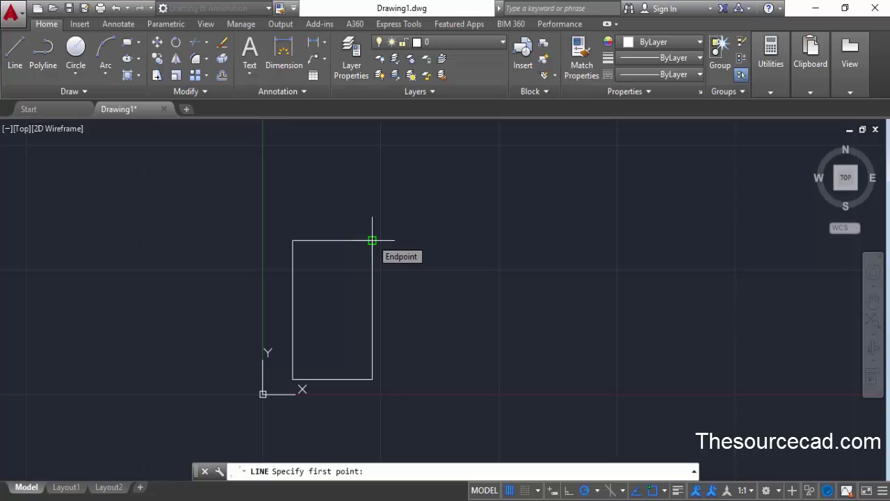
left_click(372, 240)
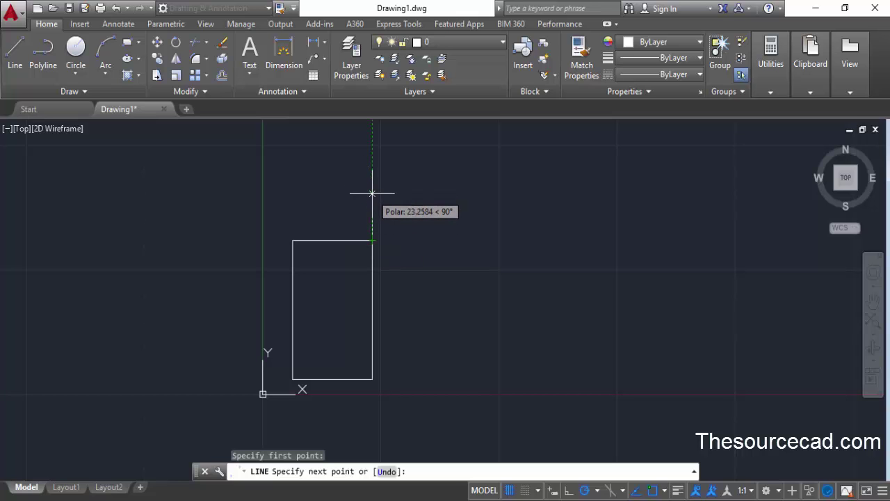
type("1")
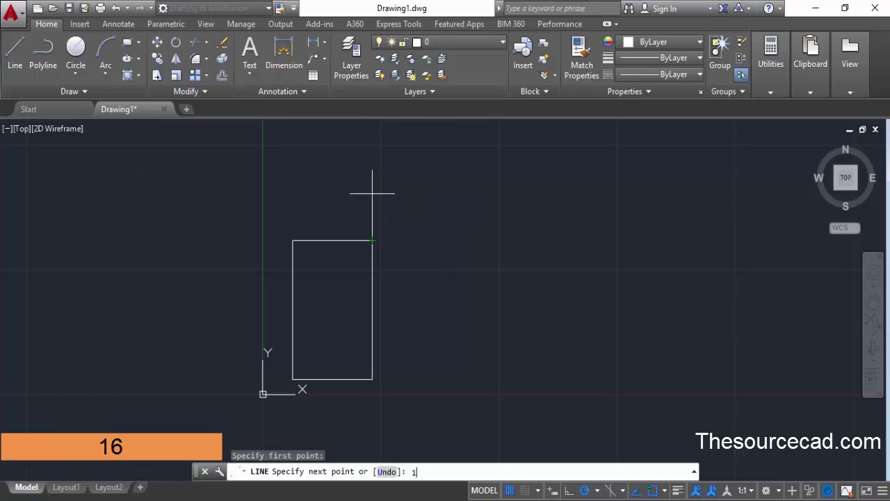
type("6")
key("Return")
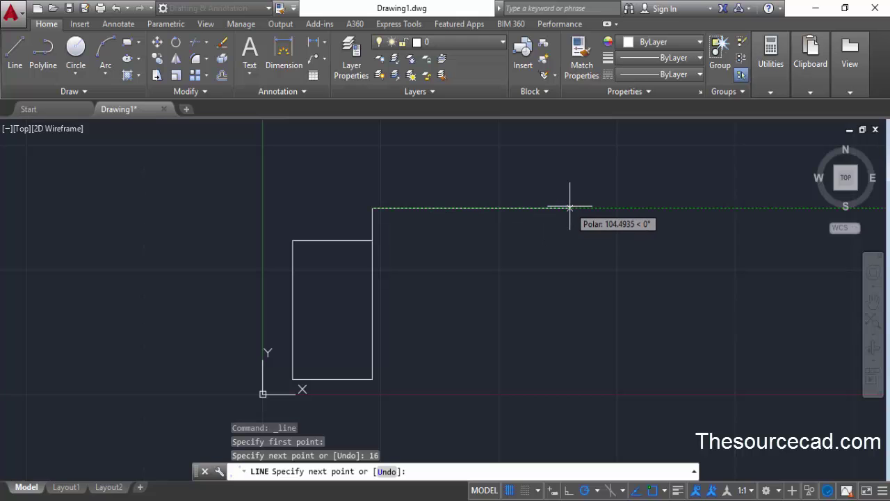
type("130")
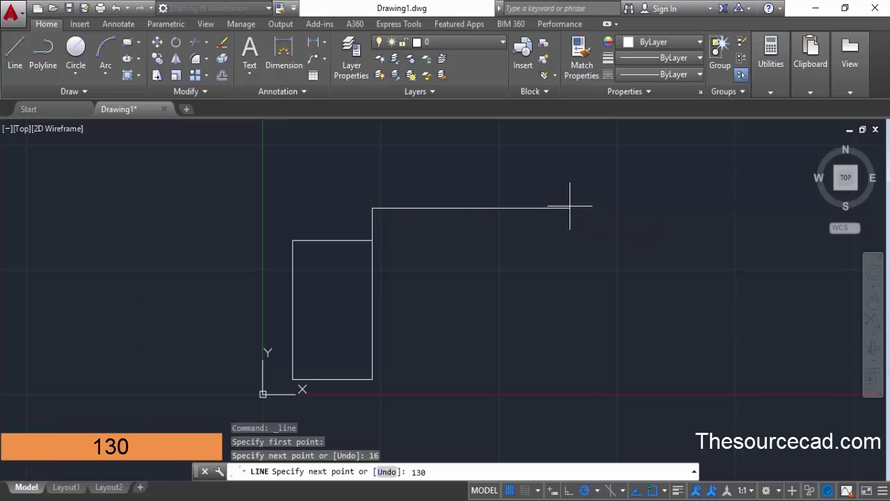
key("Return")
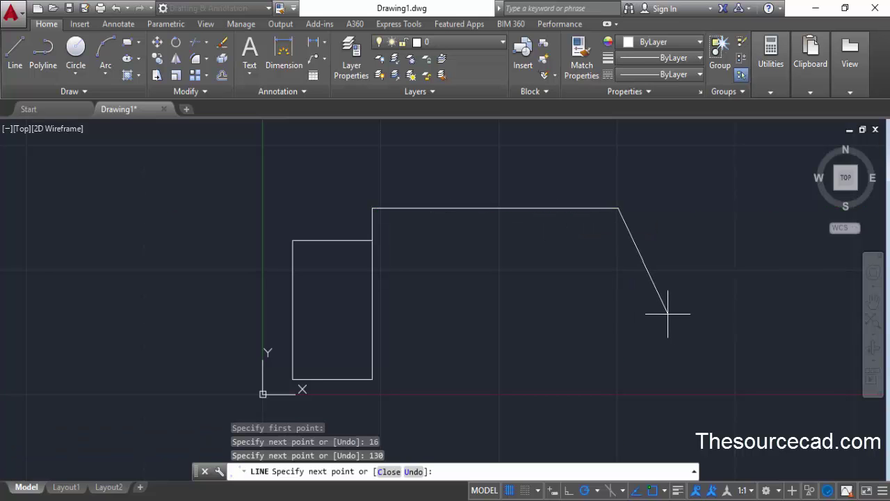
key("Return")
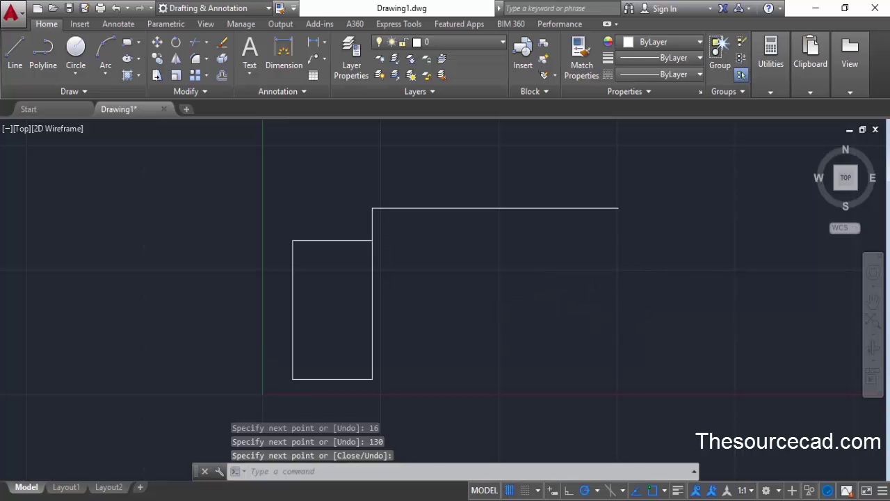
scroll(467, 324, "down", 4)
mouse_move(467, 323)
middle_mouse_down()
mouse_move(466, 336)
mouse_move(304, 300)
middle_mouse_up()
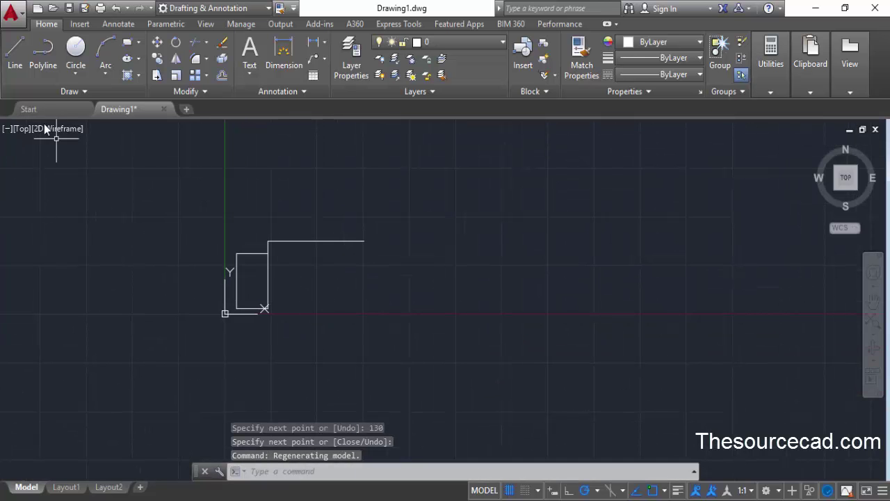
Draw a line 16 units down from the rectangle's bottom-right corner, then 108 units right
left_click(16, 67)
scroll(276, 323, "up", 4)
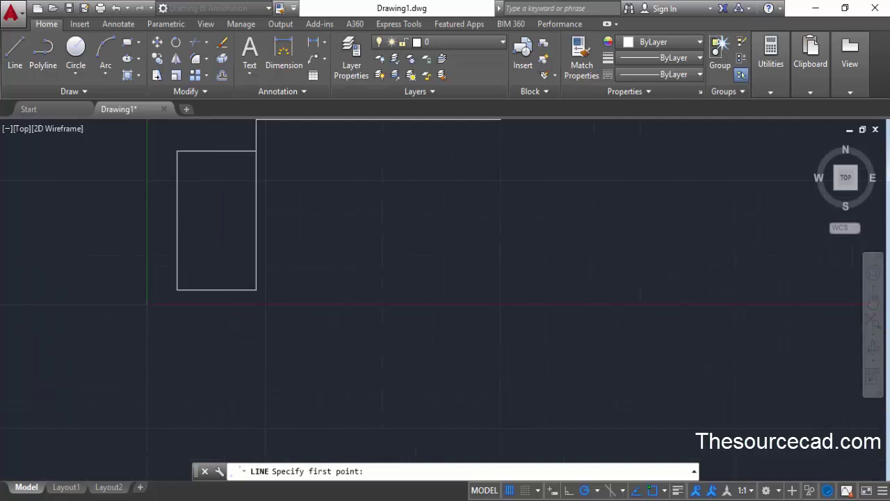
left_click(245, 271)
type("16")
key("Return")
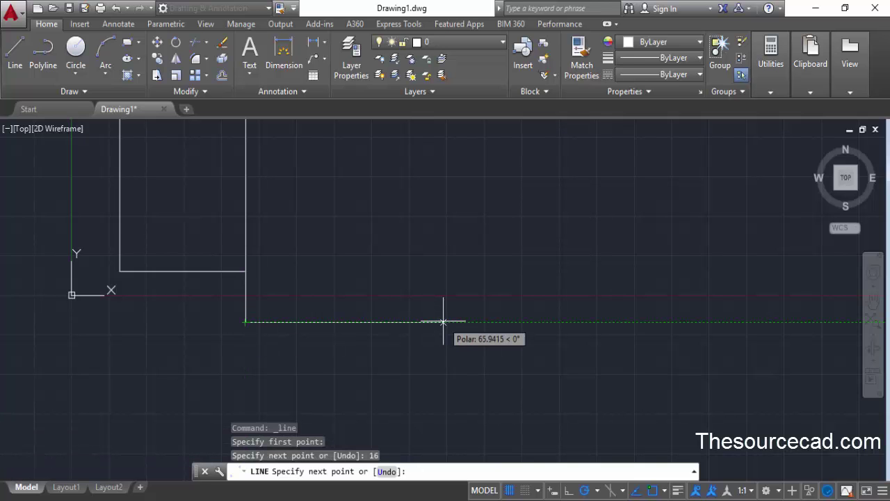
type("108")
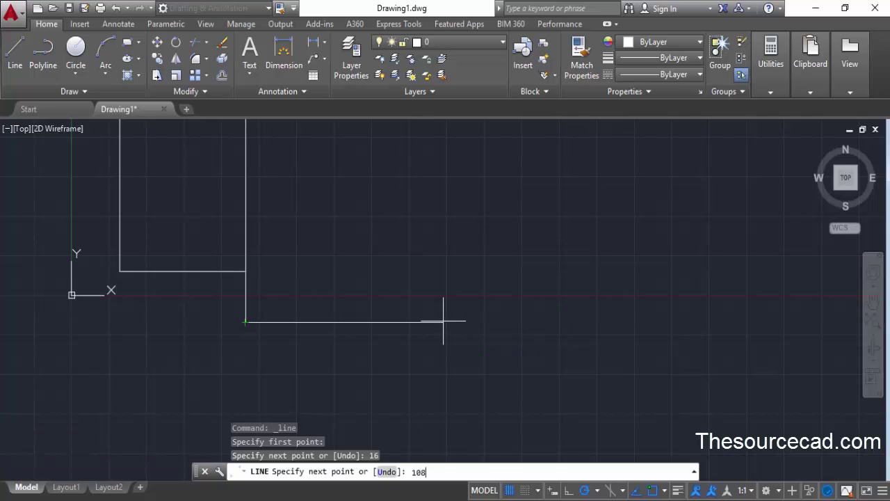
key("Return")
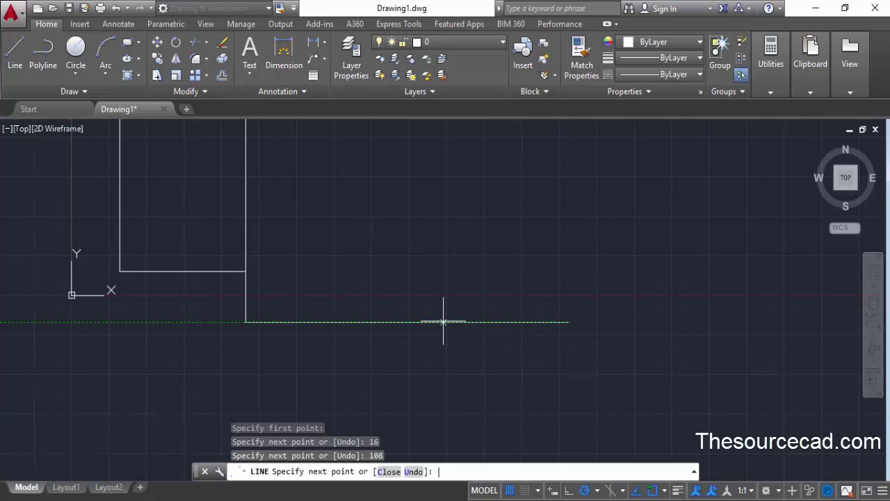
scroll(595, 363, "down", 2)
middle_click_drag(590, 327, 531, 348)
key("Return")
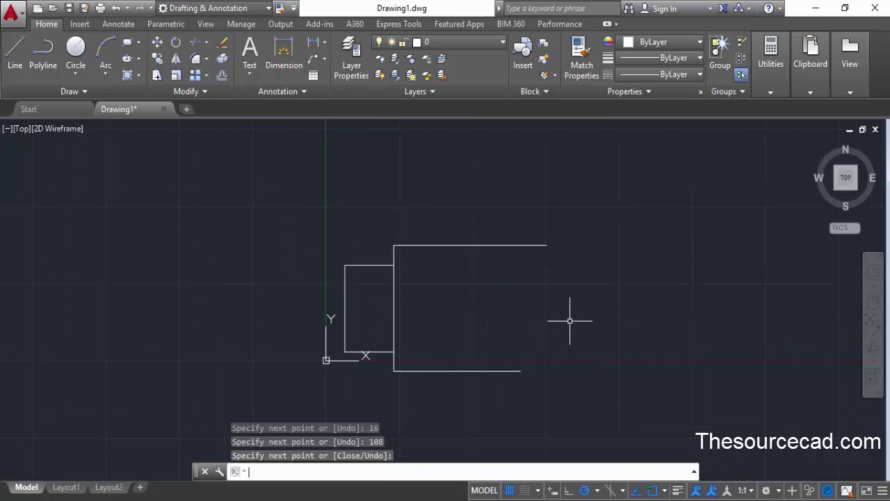
left_click(15, 62)
scroll(390, 256, "up", 4)
scroll(390, 257, "up", 2)
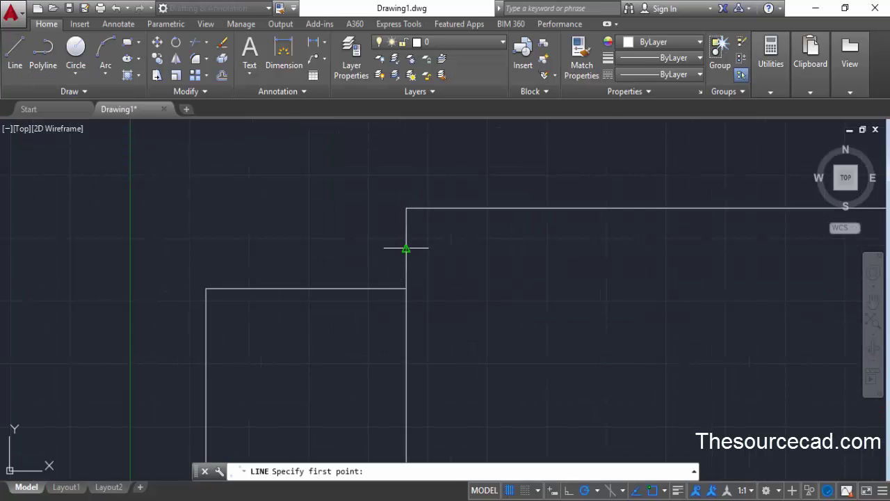
Draw a 34-unit line leftward, then a vertical line down to the lower edge
left_click(406, 248)
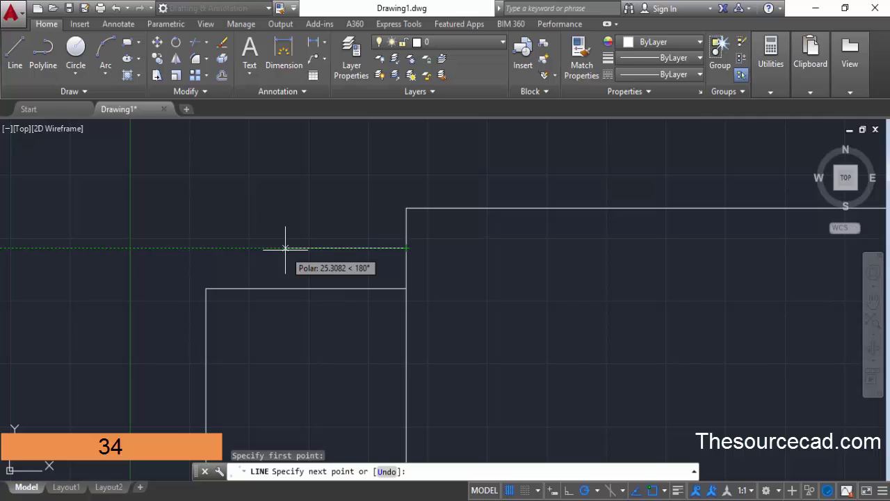
type("34")
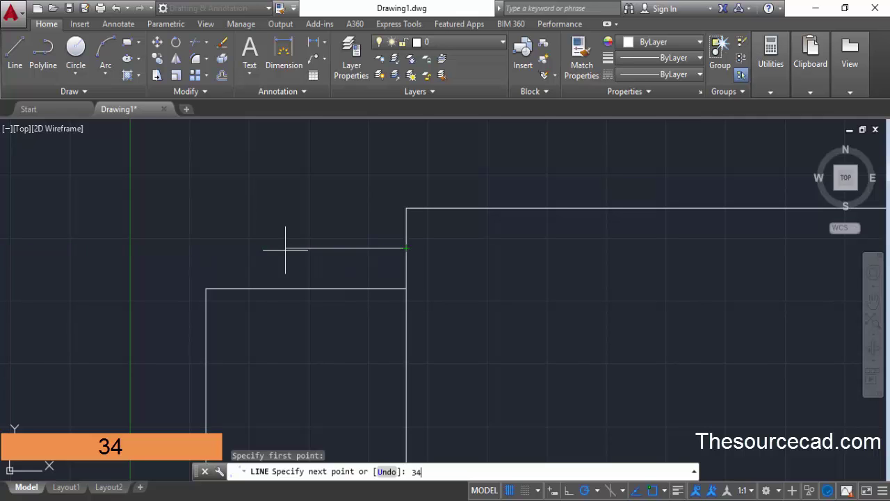
key("Return")
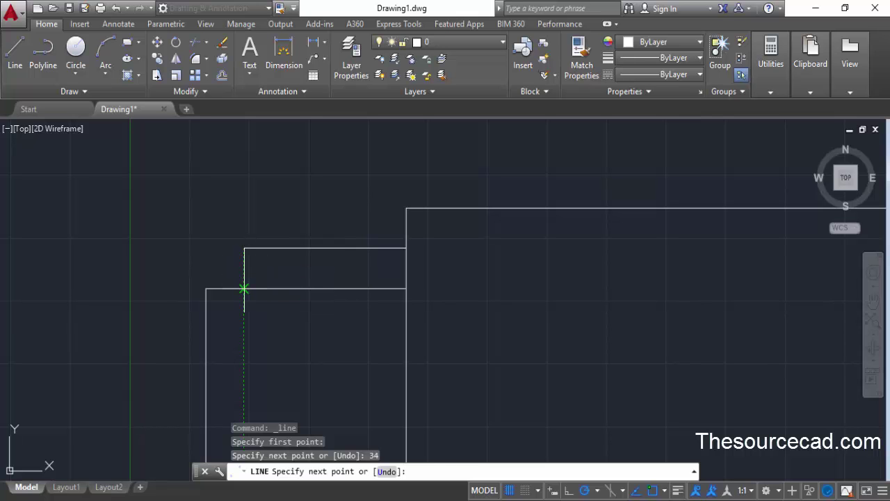
left_click(244, 288)
key("Return")
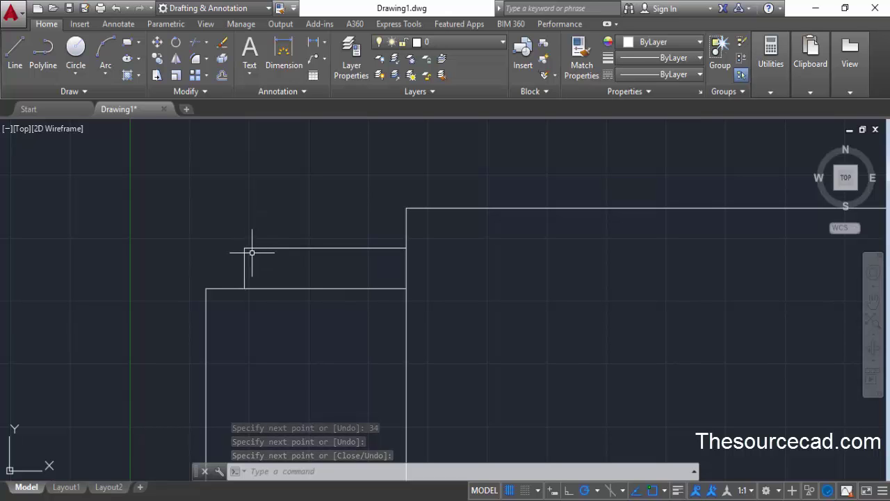
left_click(195, 61)
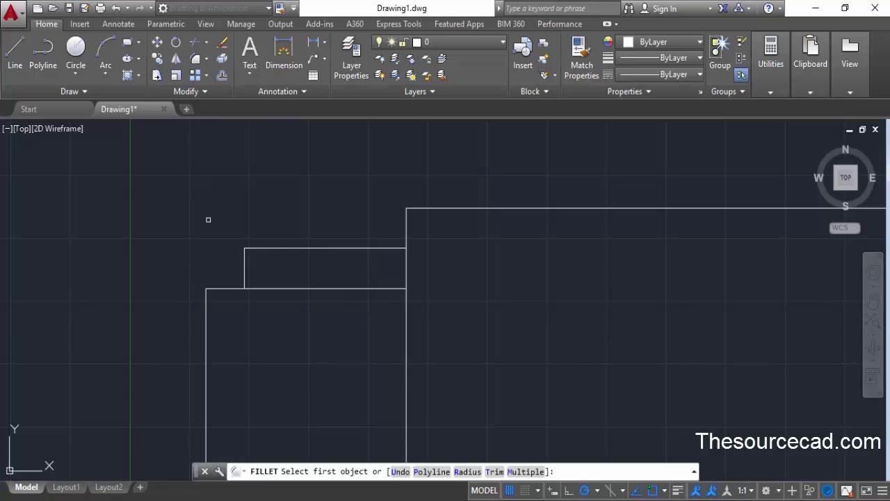
Fillet the step's corner with radius 4.5 and window-select the rounded corner geometry
left_click(467, 471)
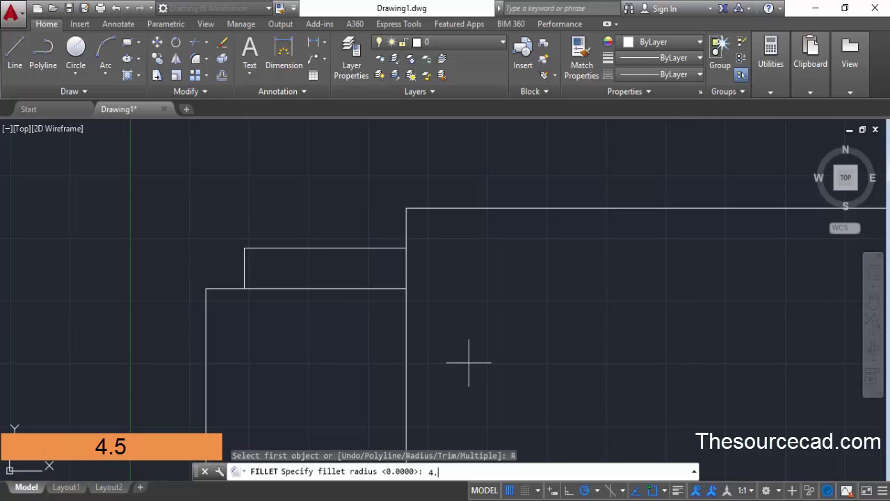
key("Return")
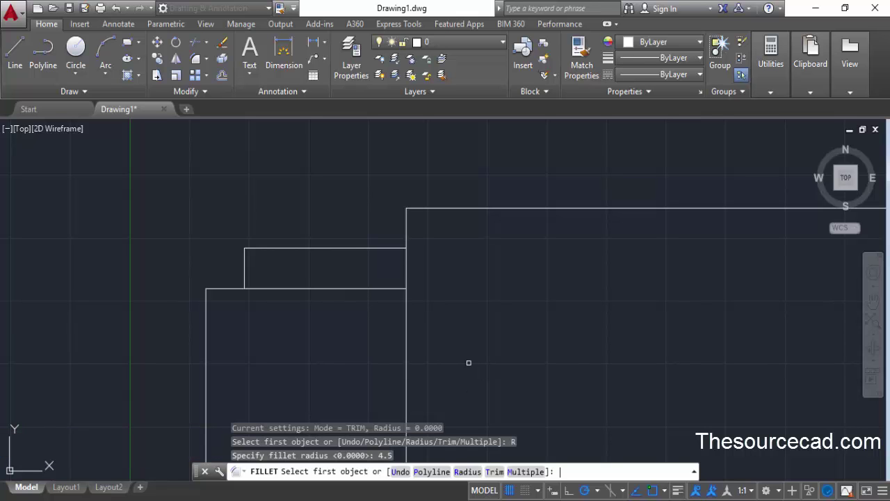
left_click(244, 261)
left_click(264, 248)
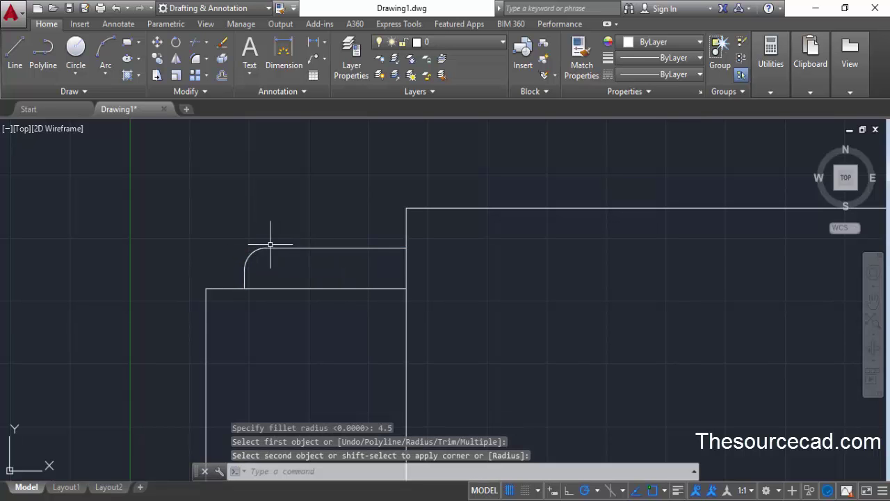
scroll(282, 265, "down", 2)
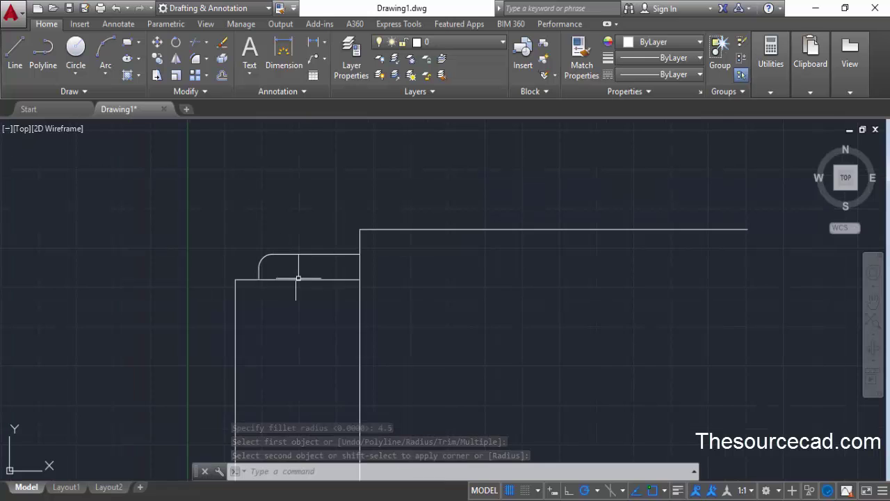
left_click(307, 274)
left_click(233, 226)
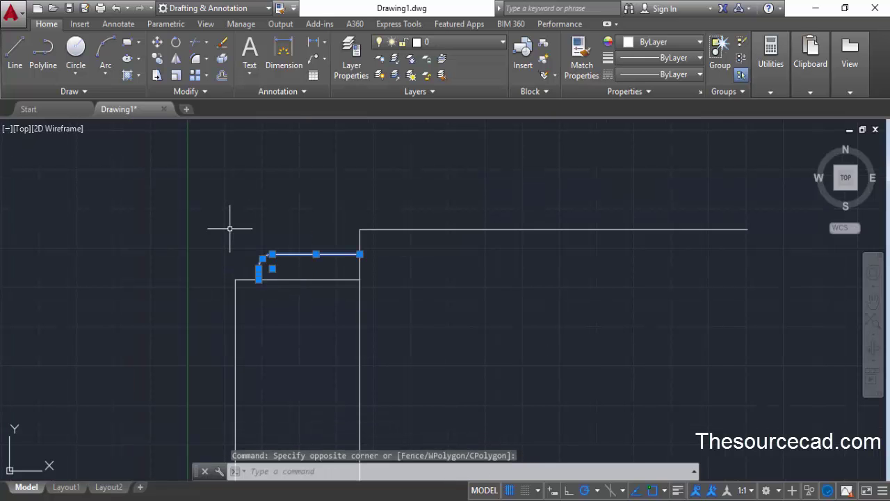
Mirror the filleted corner about a horizontal line through the edge's midpoint, keeping the original
left_click(176, 61)
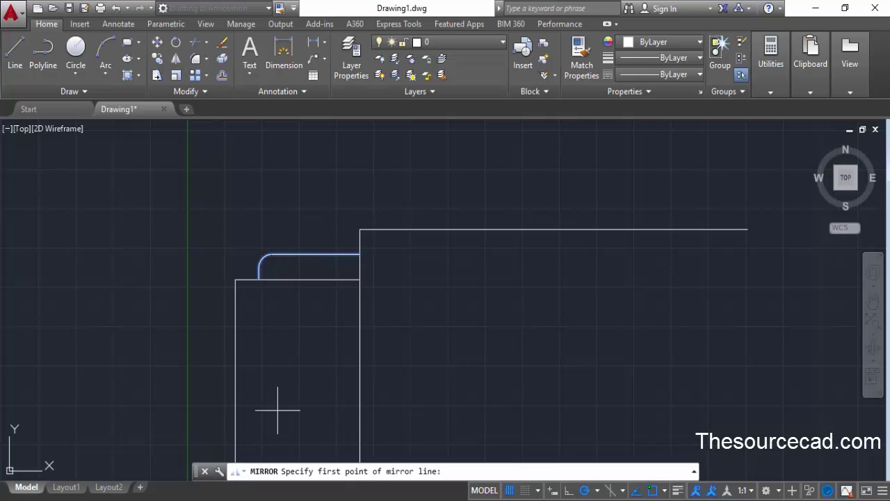
middle_click_drag(328, 393, 318, 304)
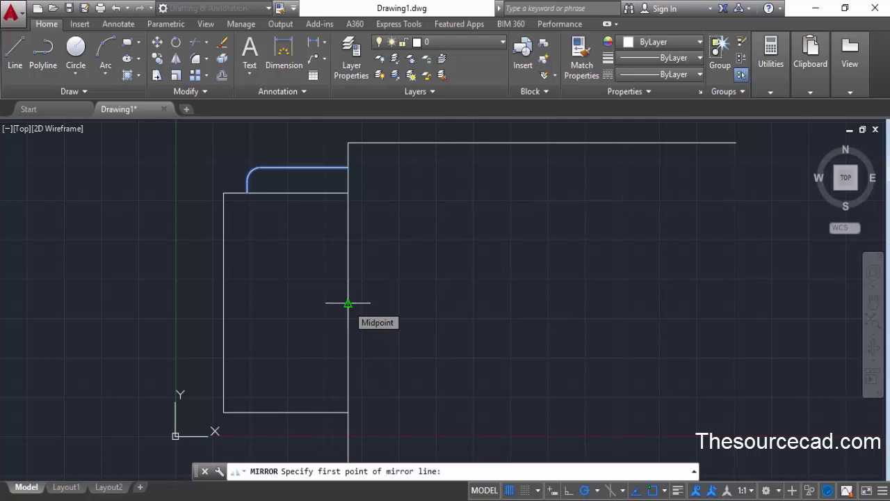
left_click(348, 303)
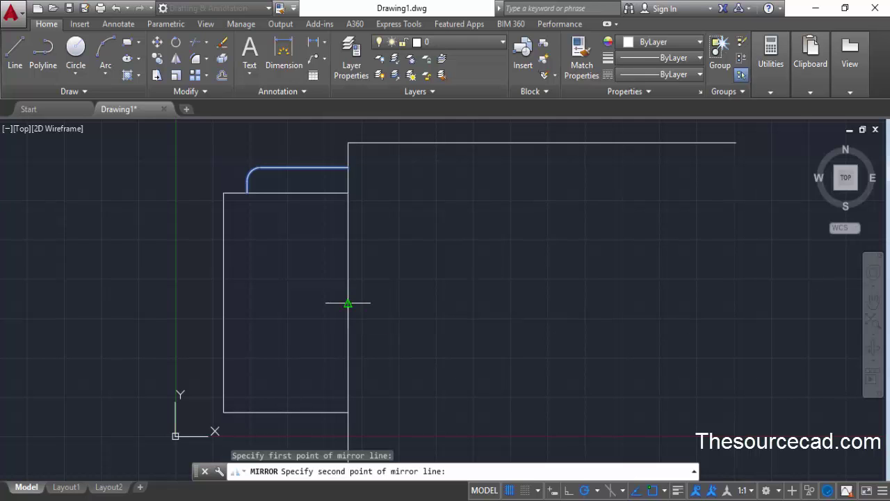
left_click(222, 303)
key("Return")
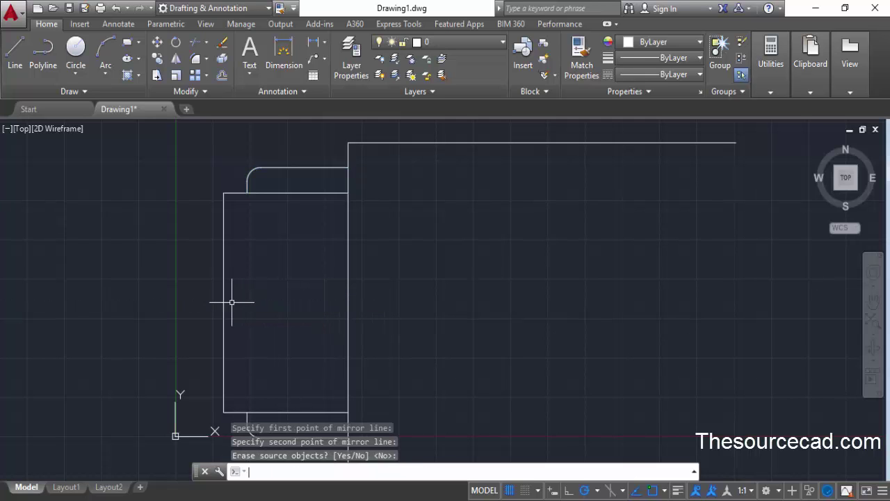
middle_click_drag(304, 333, 303, 295)
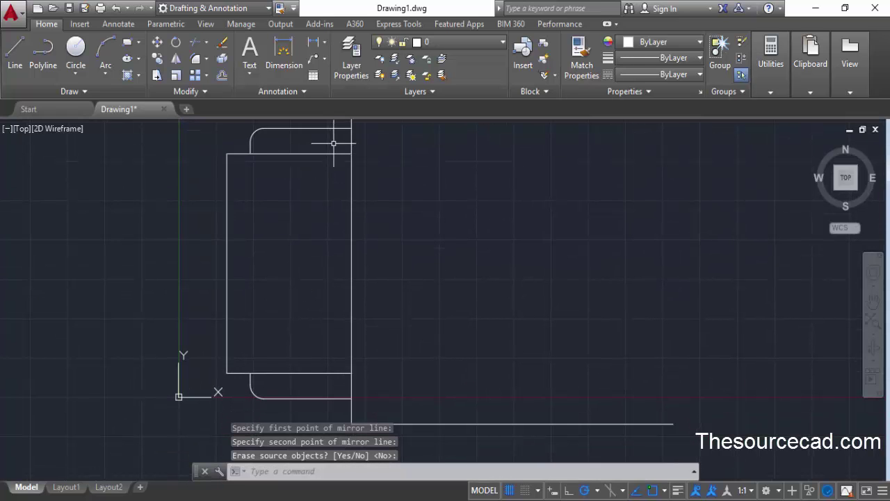
scroll(285, 387, "down", 2)
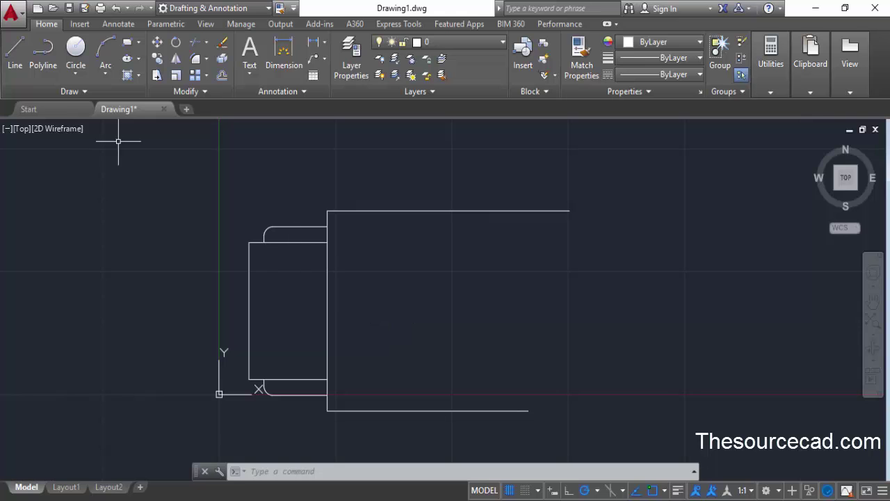
Draw a 44-unit horizontal line right from the tall vertical edge's midpoint
left_click(17, 59)
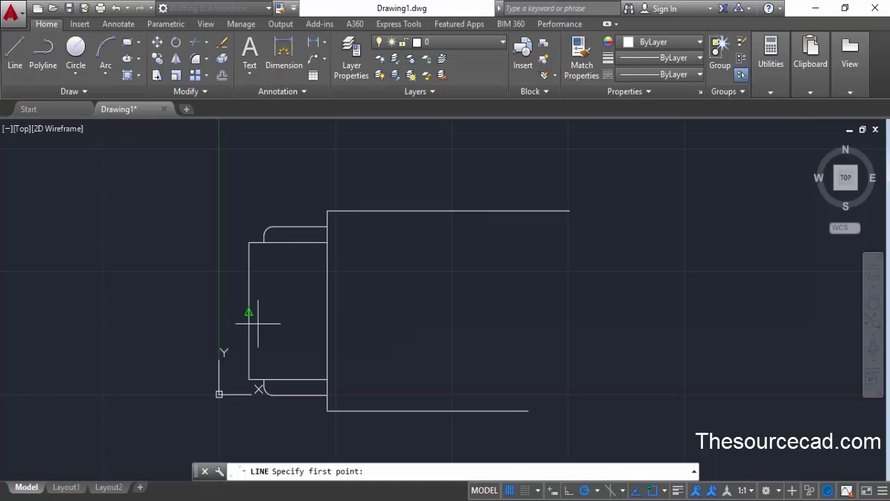
left_click(326, 311)
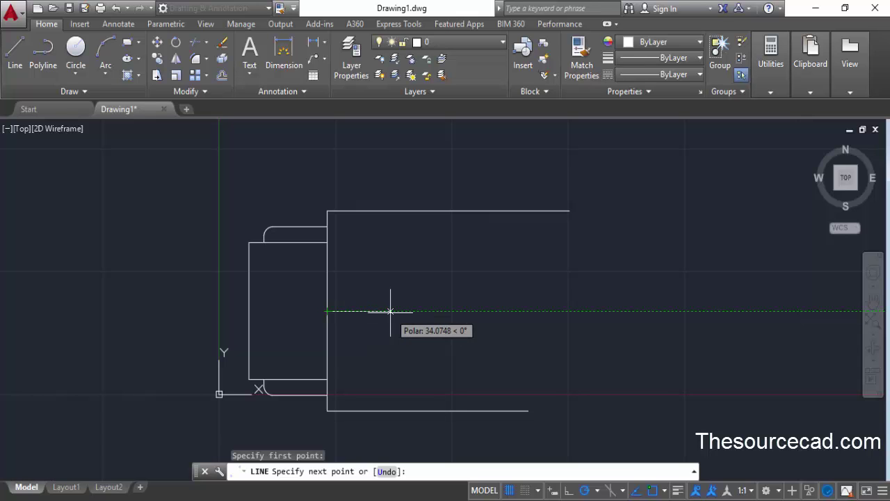
type("44")
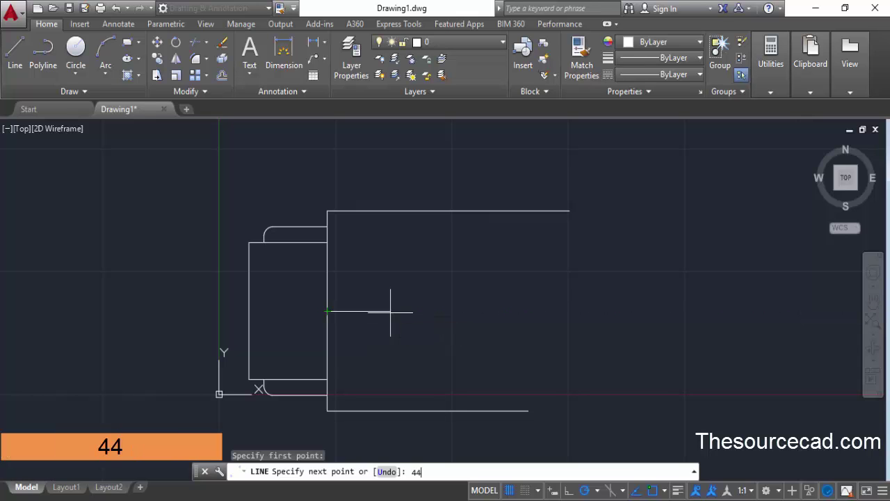
key("Return")
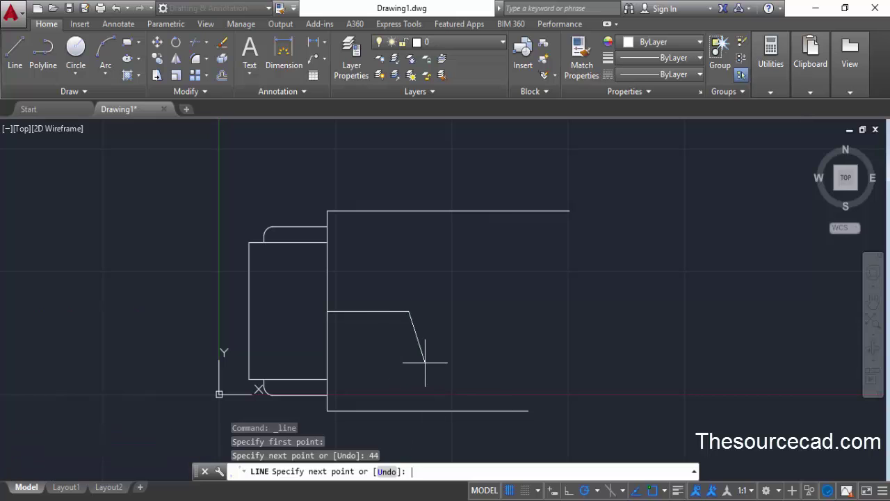
key("Return")
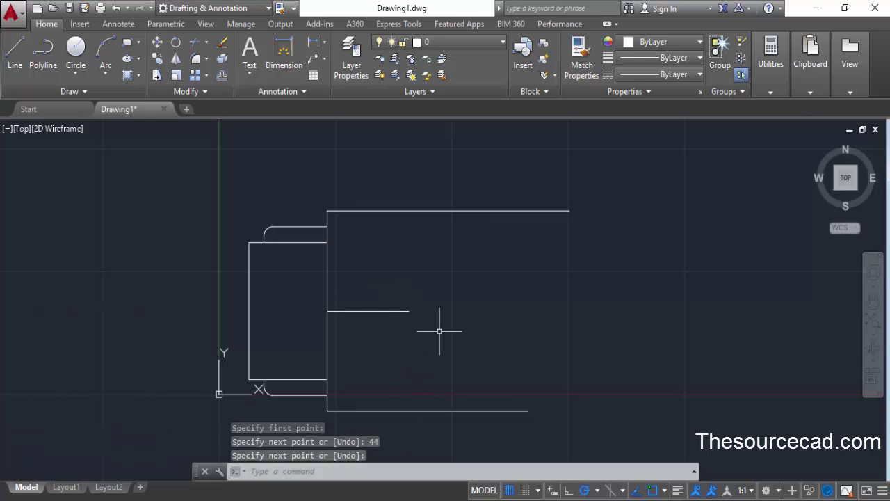
left_click(74, 52)
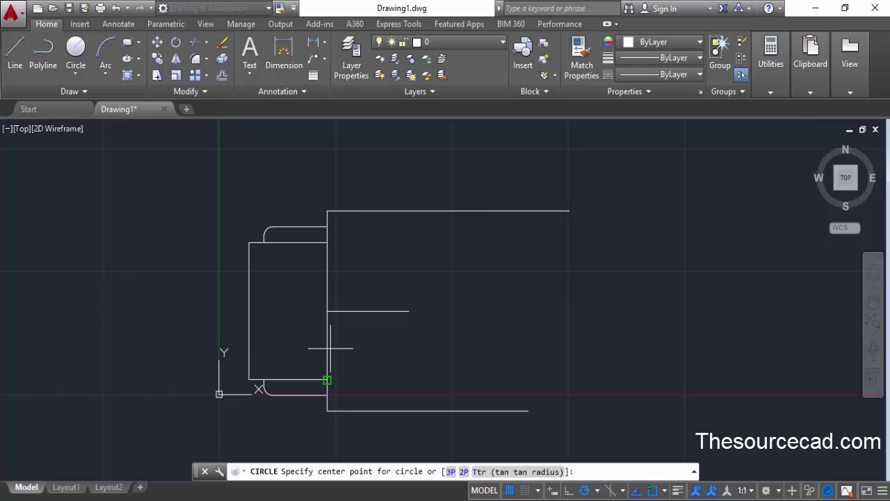
Draw radius-16 circles centred on the left and right ends of the 44-unit line
left_click(327, 311)
type("16")
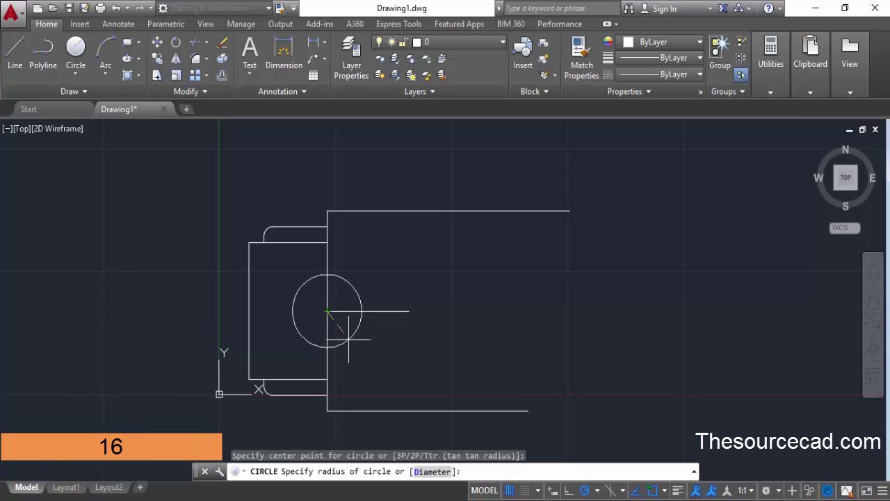
key("Return")
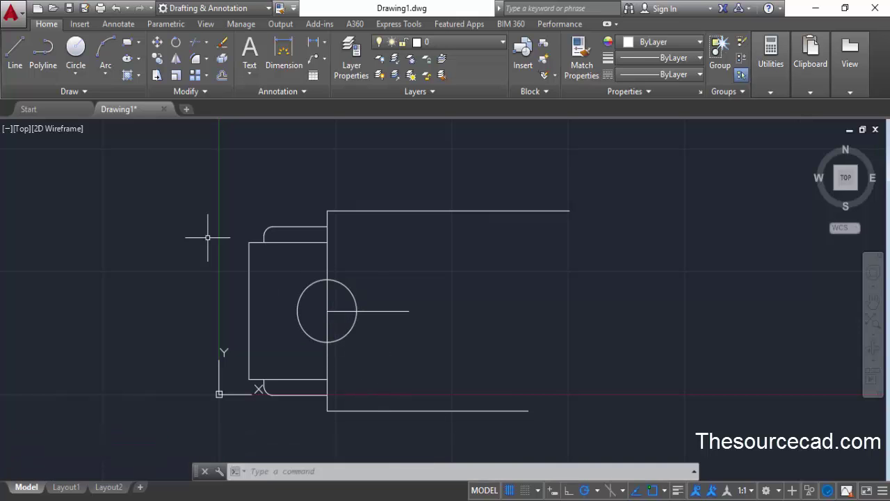
key("Return")
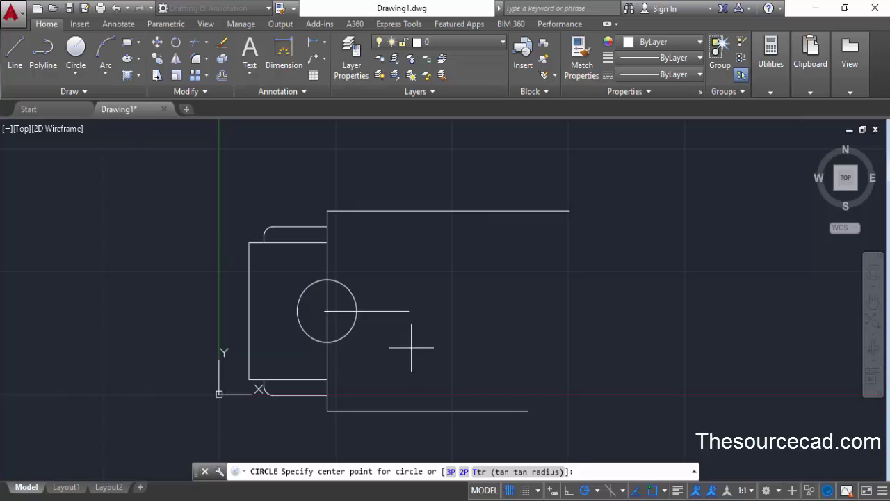
left_click(408, 311)
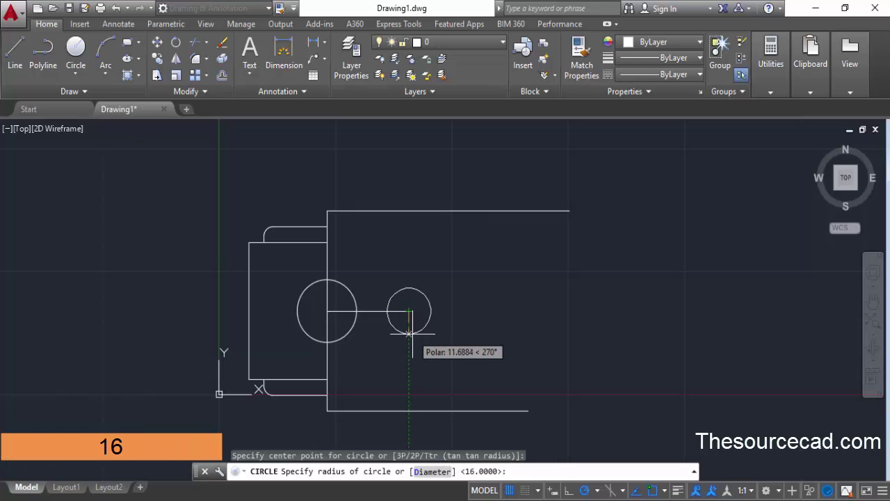
type("16")
key("Return")
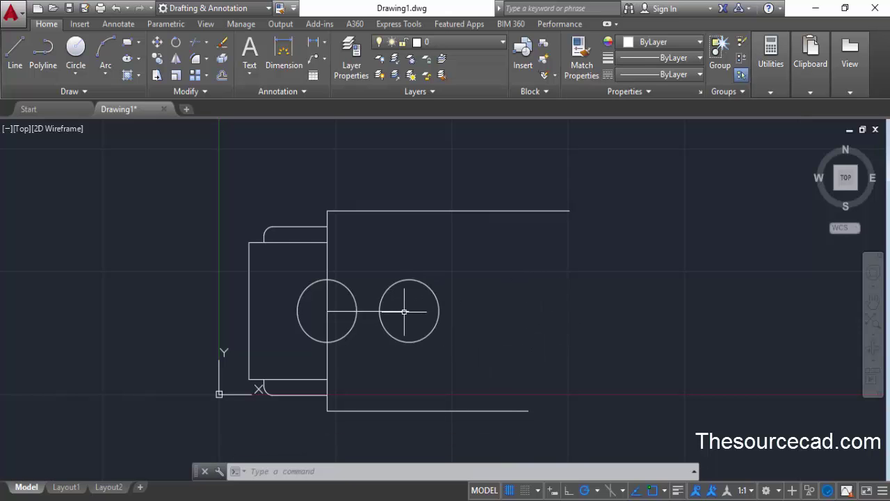
left_click(158, 59)
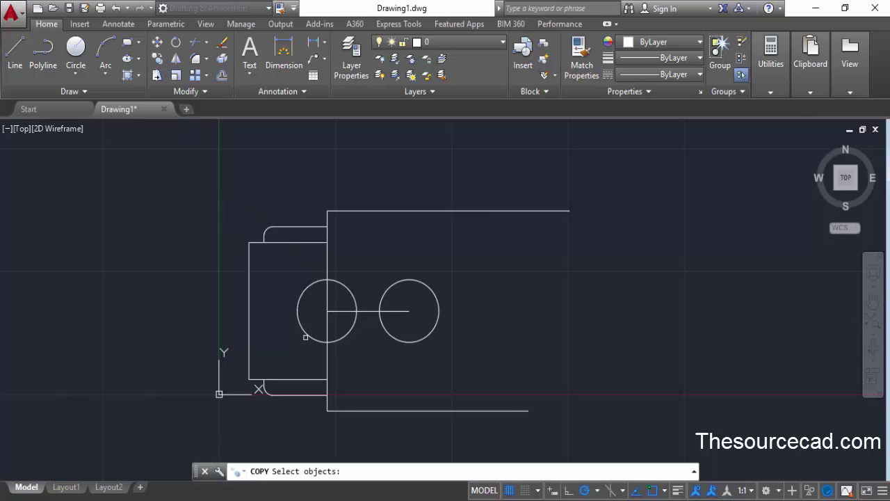
Copy the right-hand circle 64 units further to the right
left_click(394, 280)
key("Return")
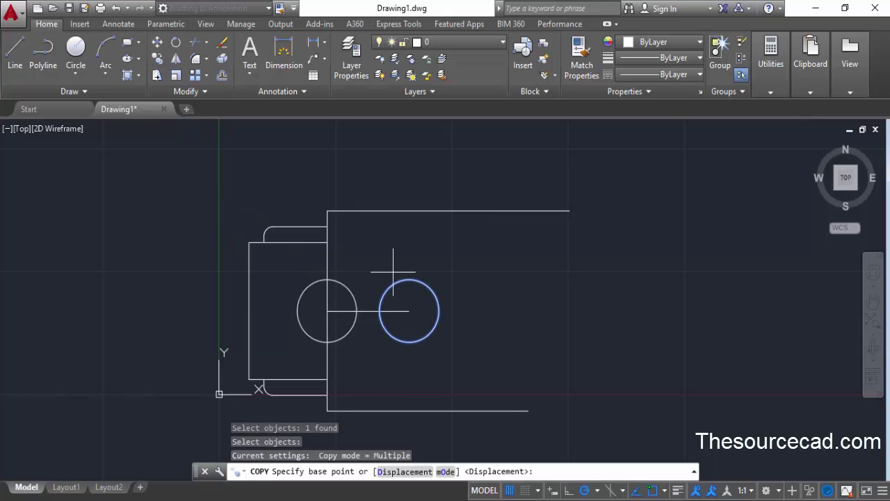
left_click(408, 312)
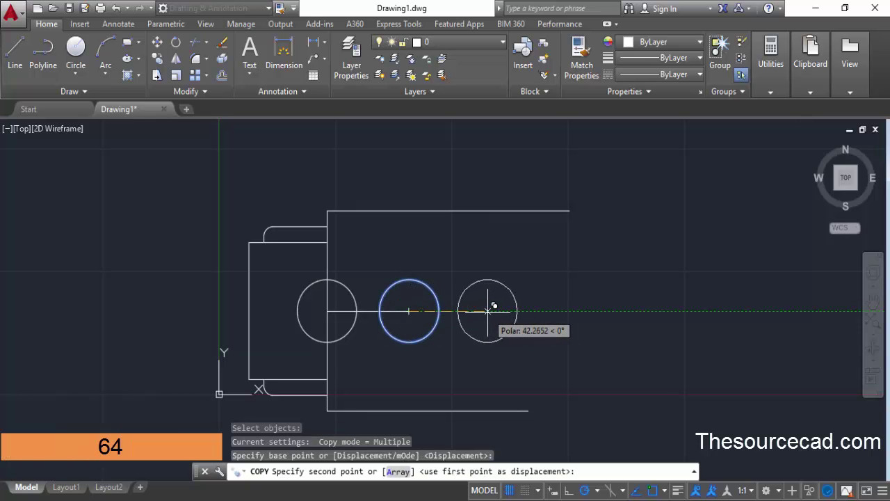
type("64")
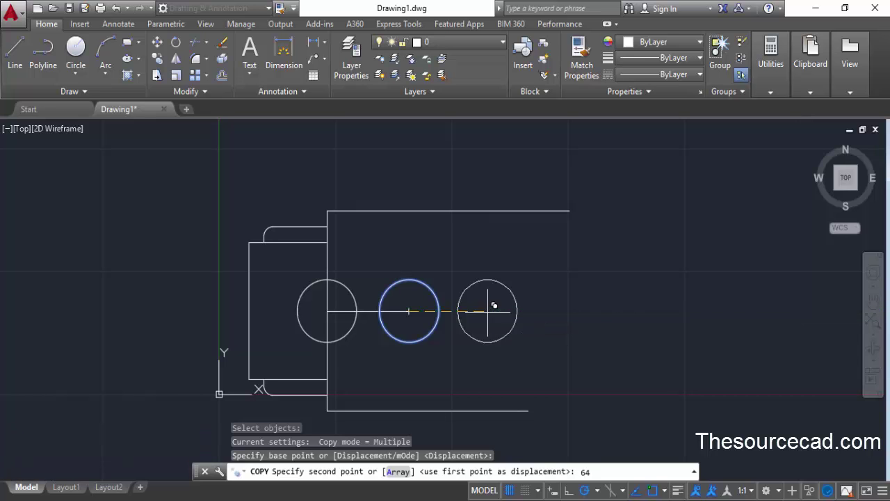
key("Return")
key("Return")
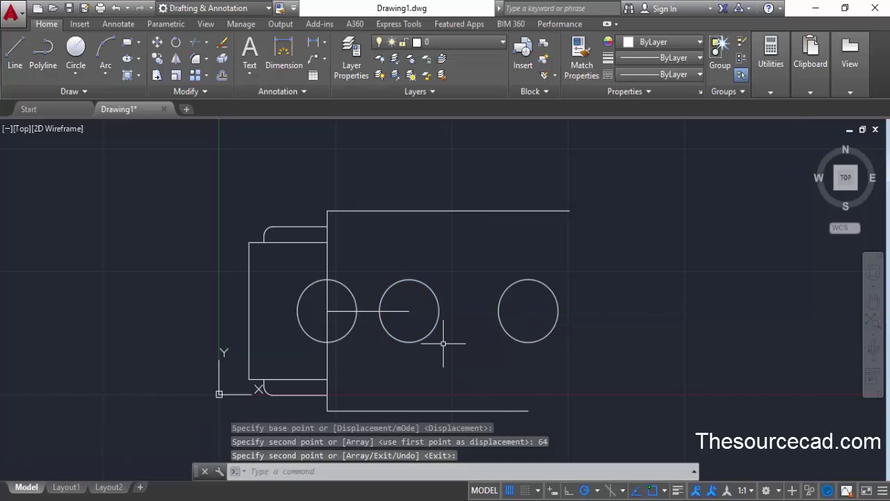
Erase the 44-unit construction line between the circle centres
left_click(396, 312)
right_click(477, 284)
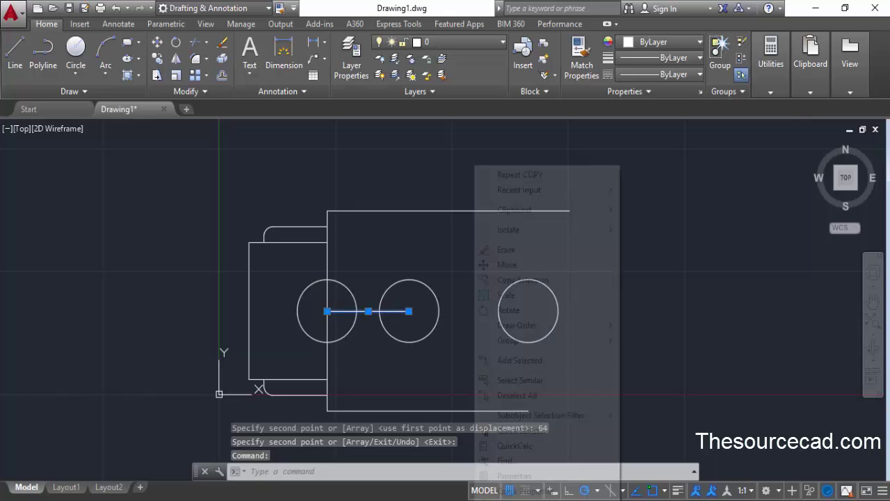
left_click(498, 249)
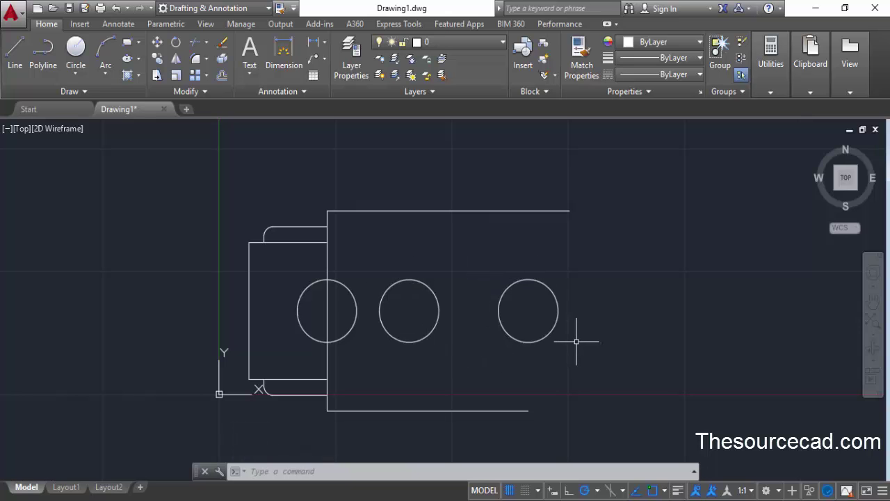
Draw a line tangent to the tops of the middle and right circles, then select it
left_click(15, 61)
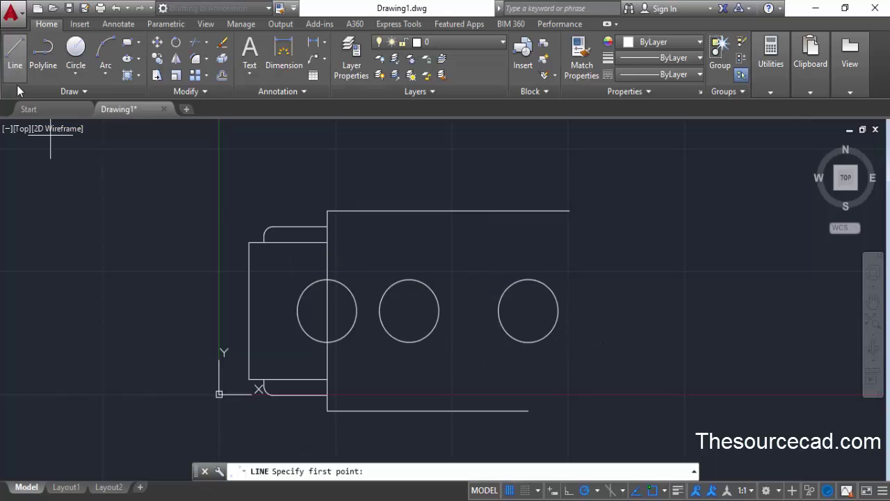
right_click(172, 235, "shift")
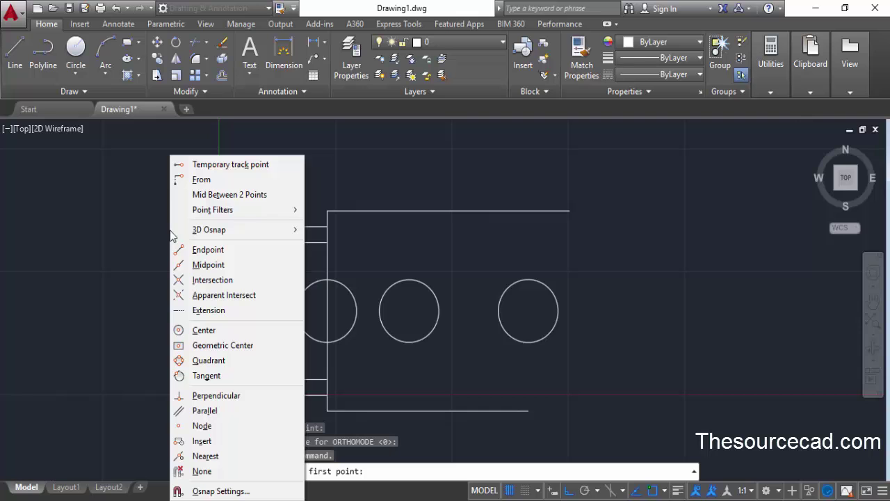
left_click(236, 376)
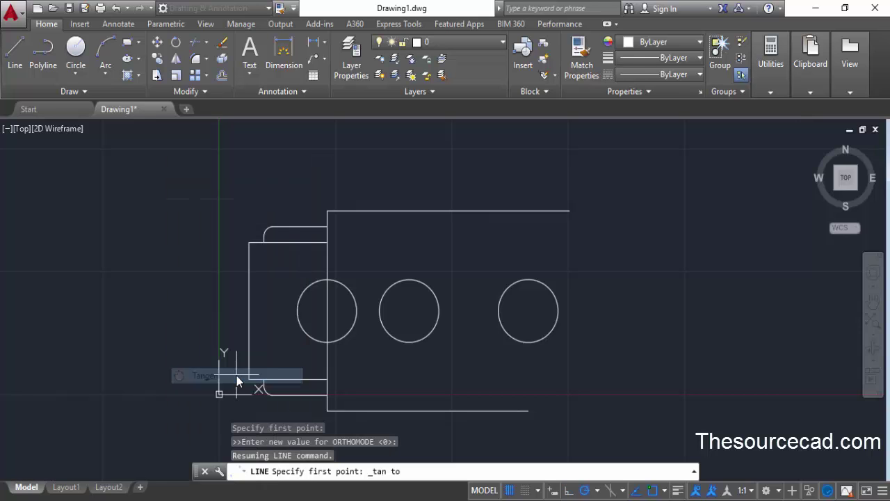
left_click(409, 280)
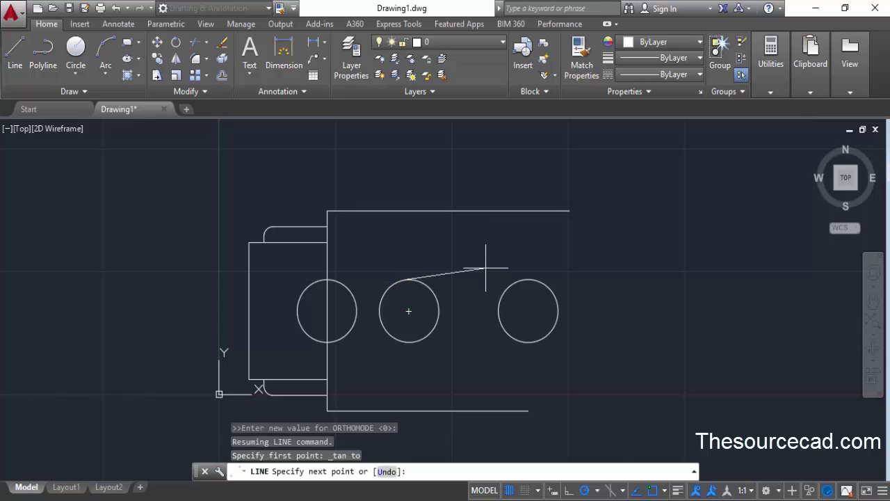
right_click(485, 268, "shift")
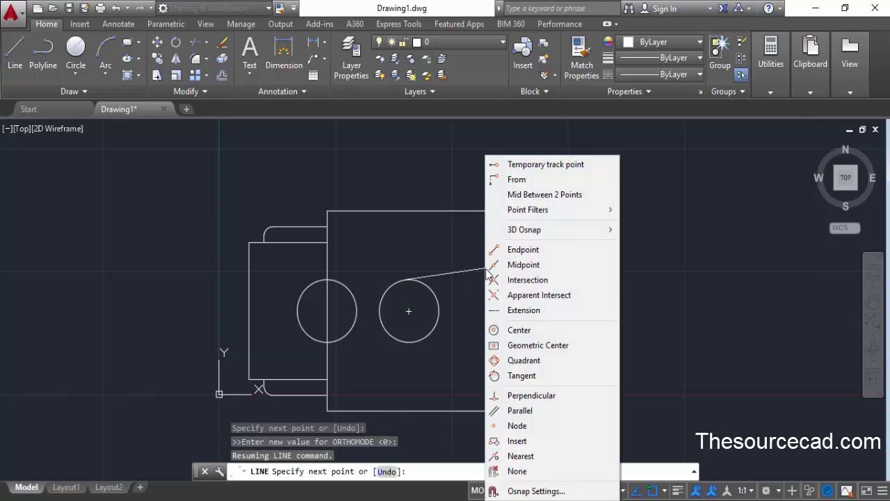
left_click(526, 372)
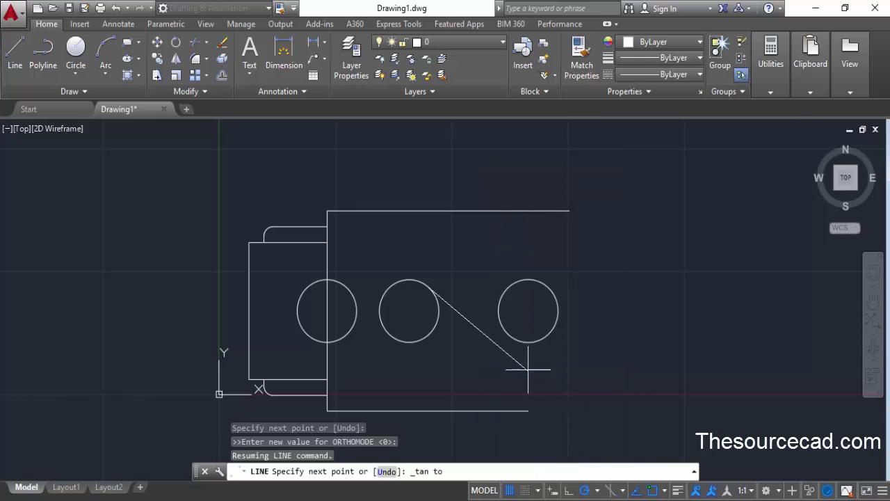
left_click(530, 273)
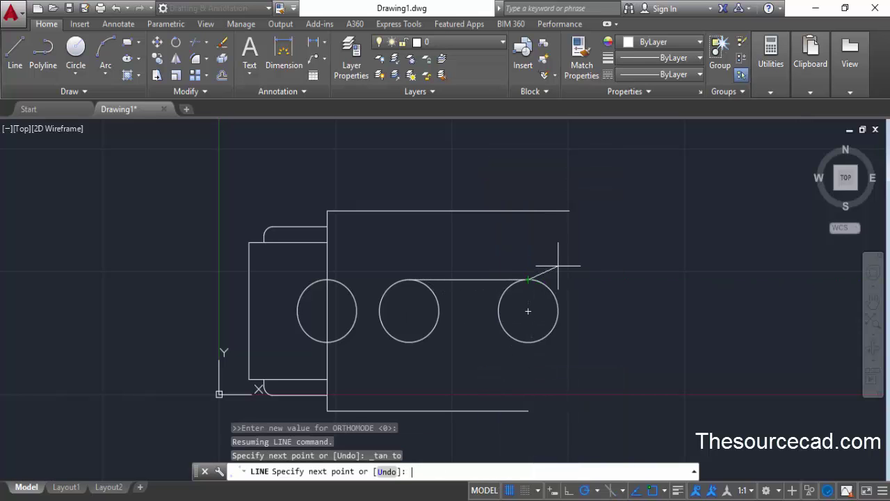
key("Return")
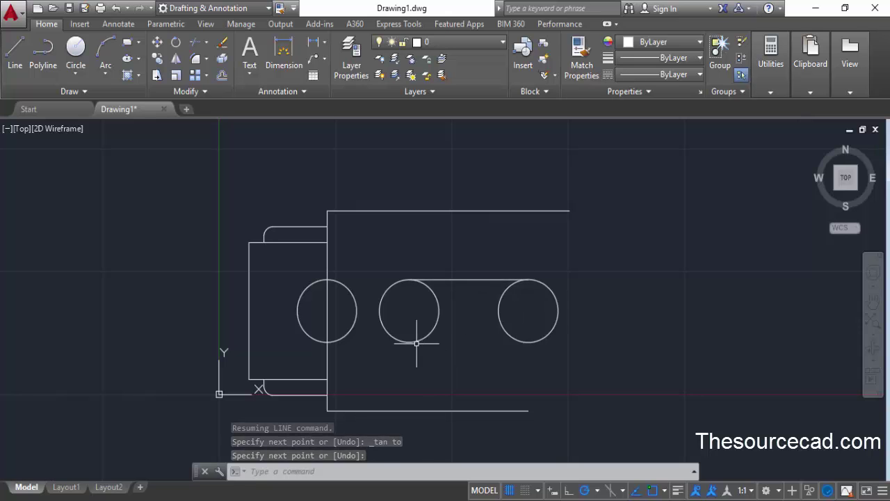
left_click(475, 281)
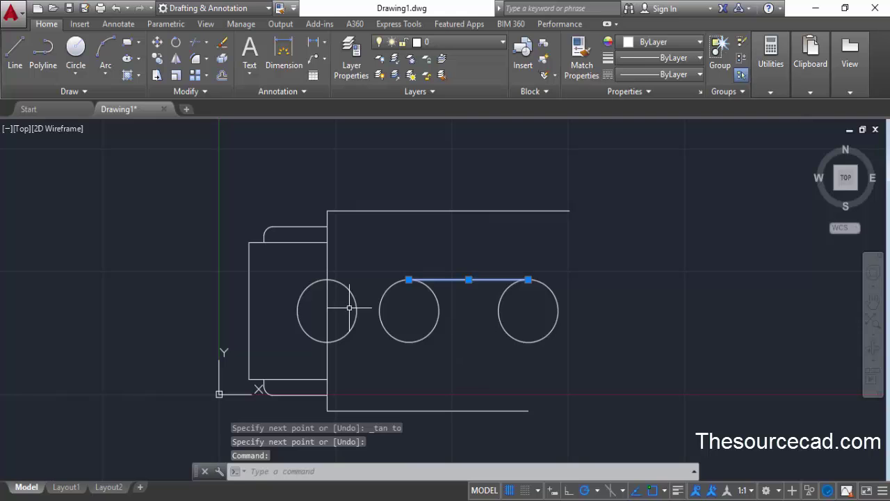
left_click(176, 59)
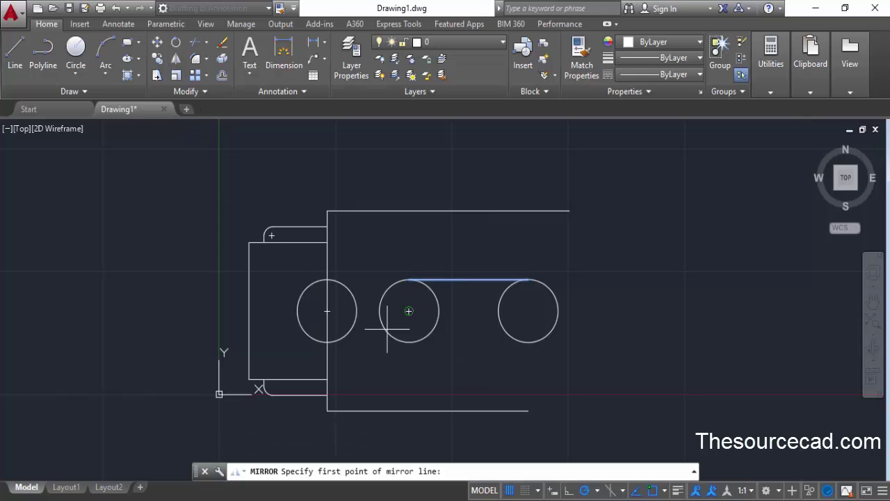
Mirror the top tangent line across the middle-to-right circle centre axis, keeping the original
left_click(407, 311)
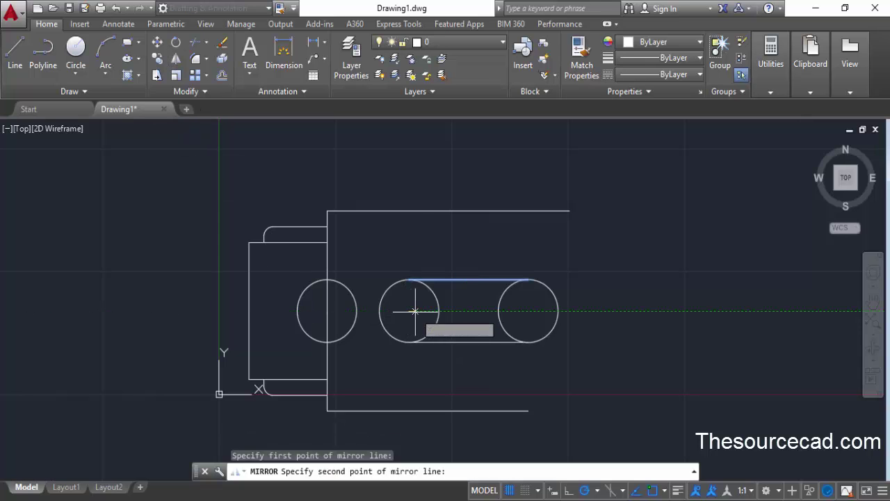
left_click(529, 311)
key("Return")
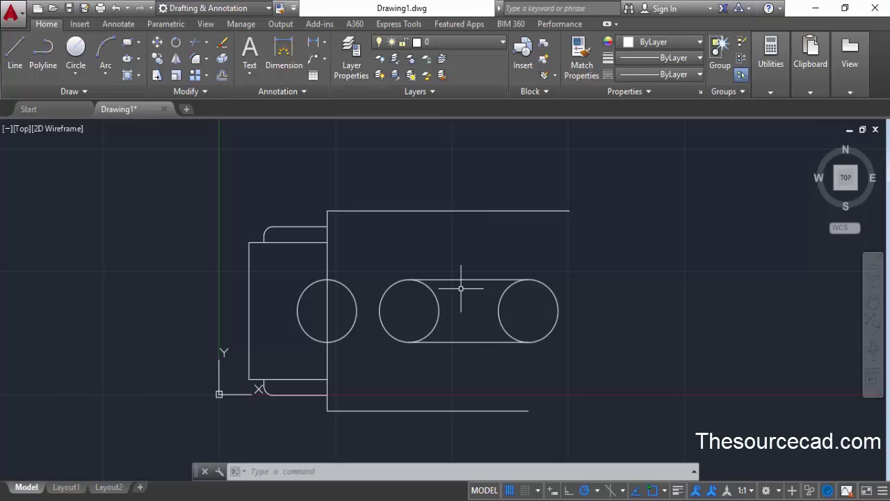
left_click(79, 47)
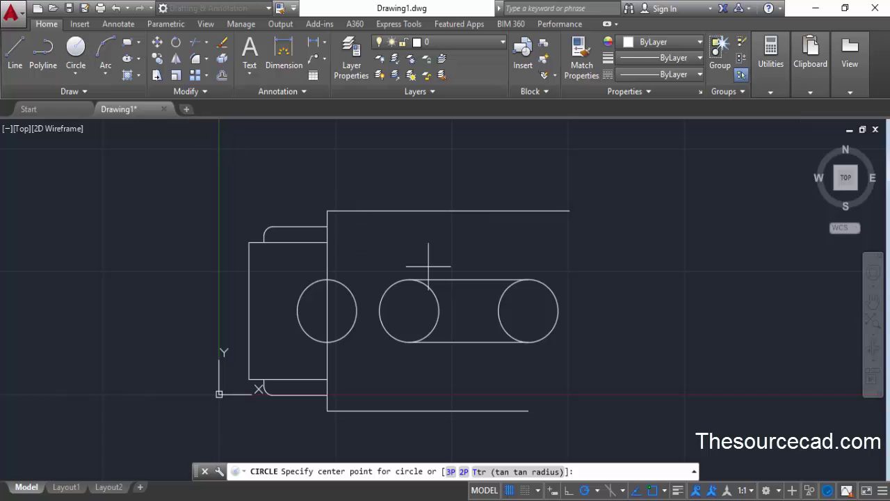
Draw a radius-22 circle centred on the top edge's right endpoint
left_click(569, 211)
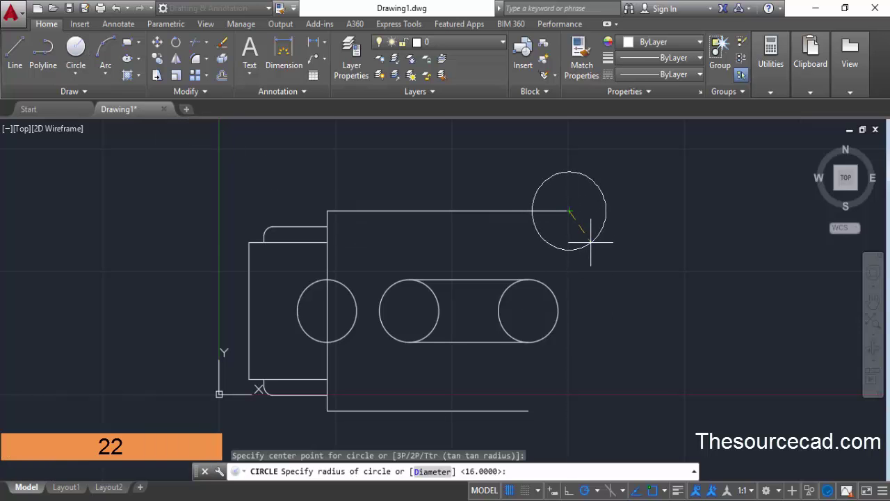
type("22")
key("Return")
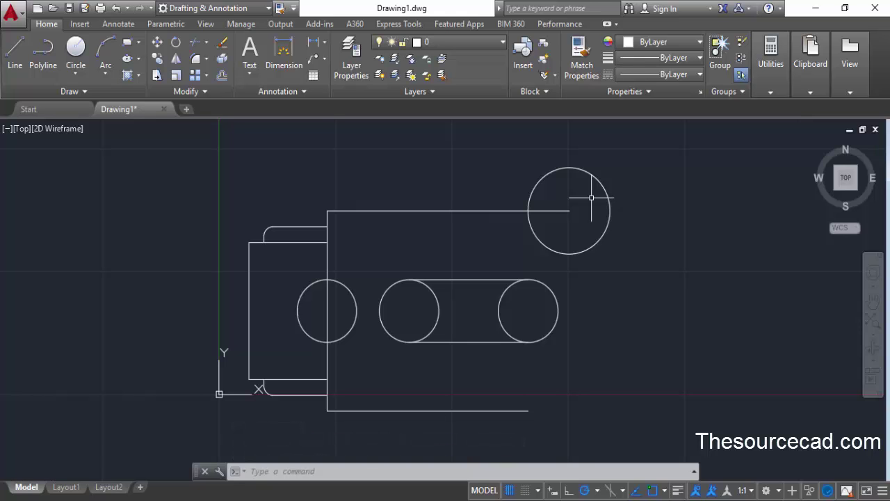
Add a concentric radius-12.5 circle at the same centre
type("c")
key("Return")
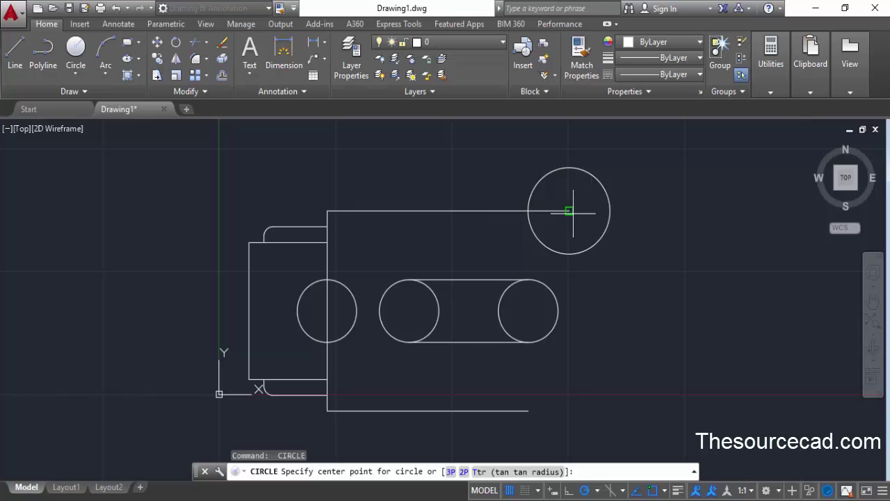
left_click(569, 210)
type("12.5")
key("Return")
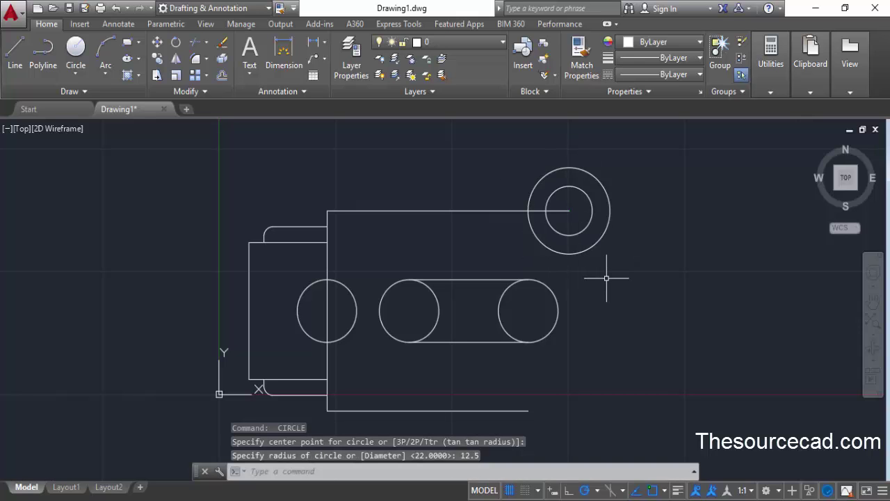
Draw a 2-point circle of diameter 24 starting at the bottom edge's right endpoint
left_click(80, 72)
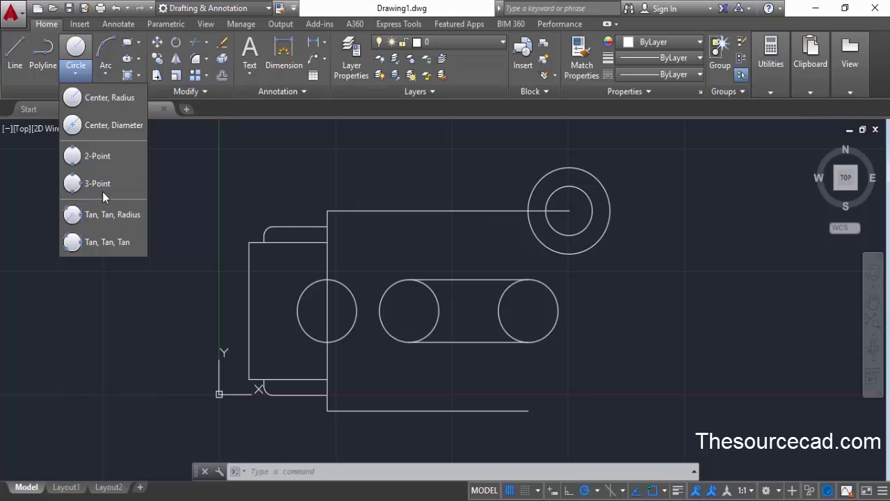
left_click(96, 158)
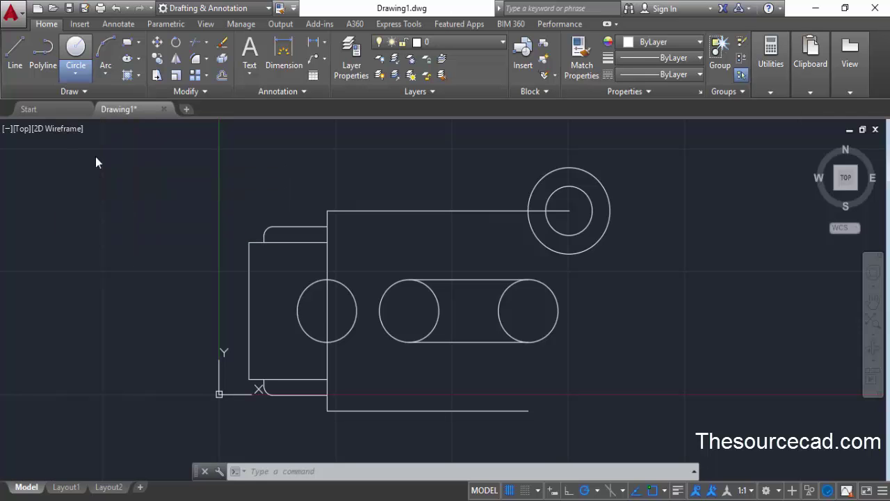
left_click(527, 410)
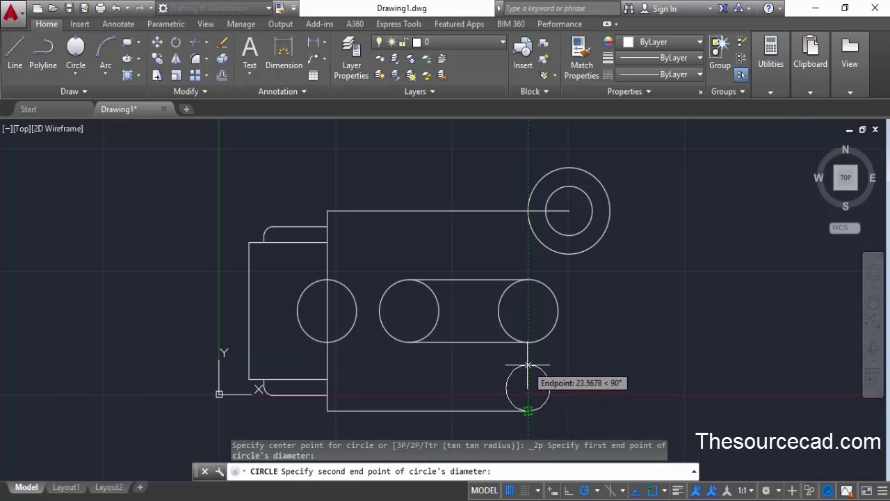
type("2")
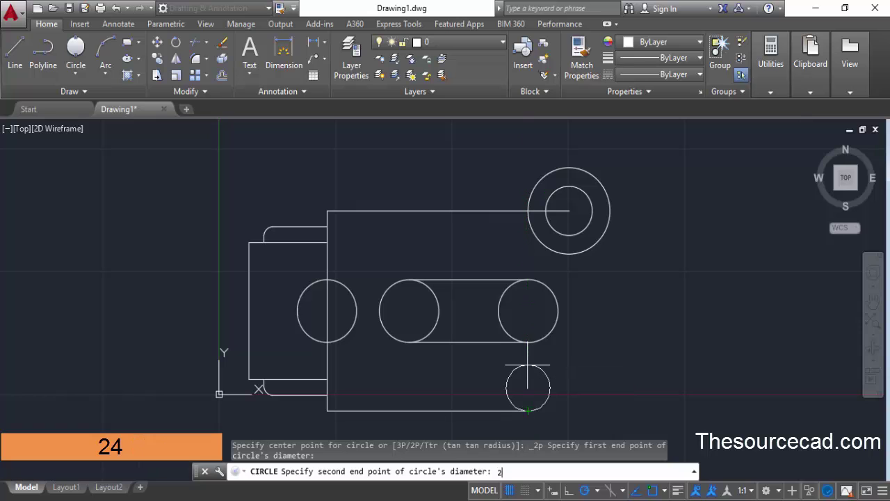
type("4")
key("Return")
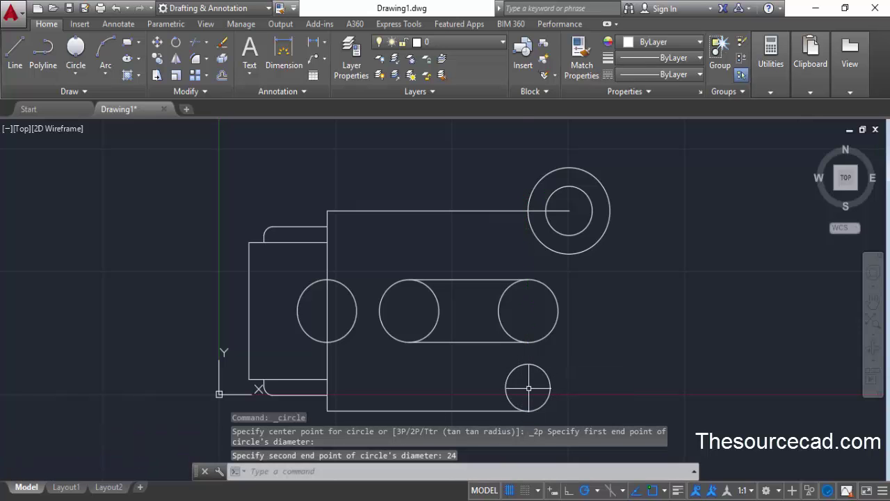
middle_click_drag(532, 388, 522, 371)
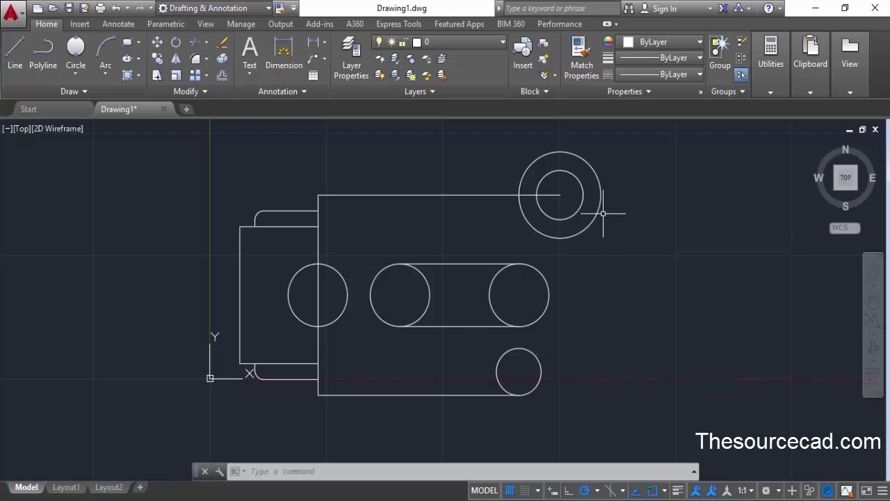
Draw a line tangent to the large top-right circle and the 24-diameter lower circle
left_click(15, 50)
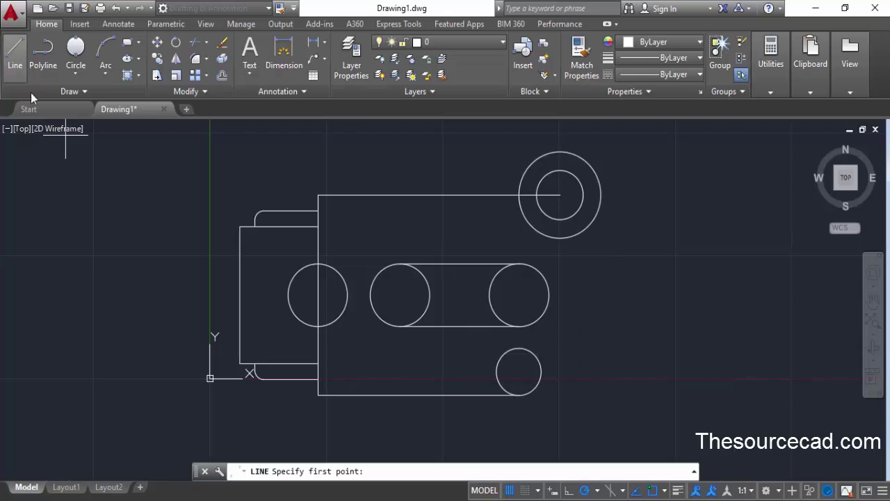
right_click(199, 244, "shift")
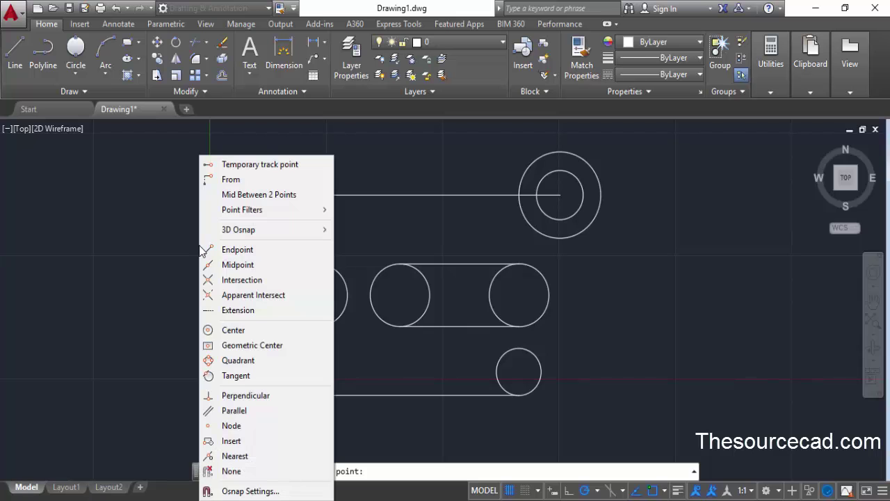
left_click(240, 375)
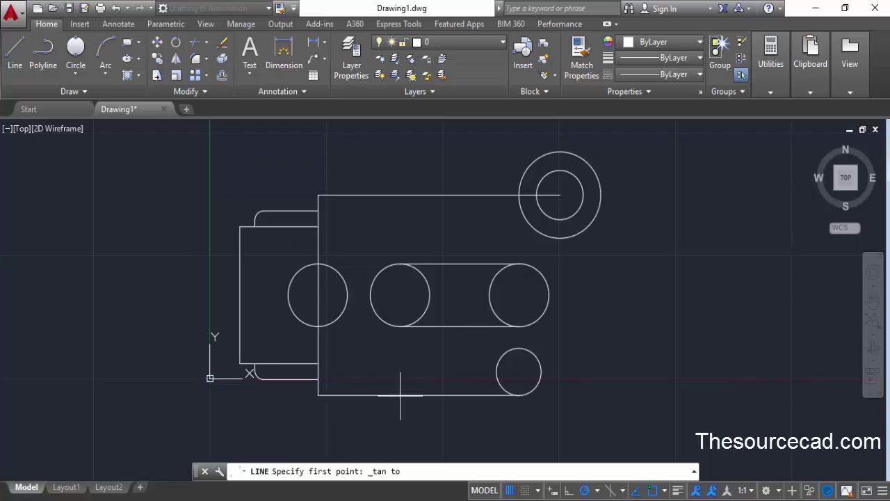
left_click(597, 223)
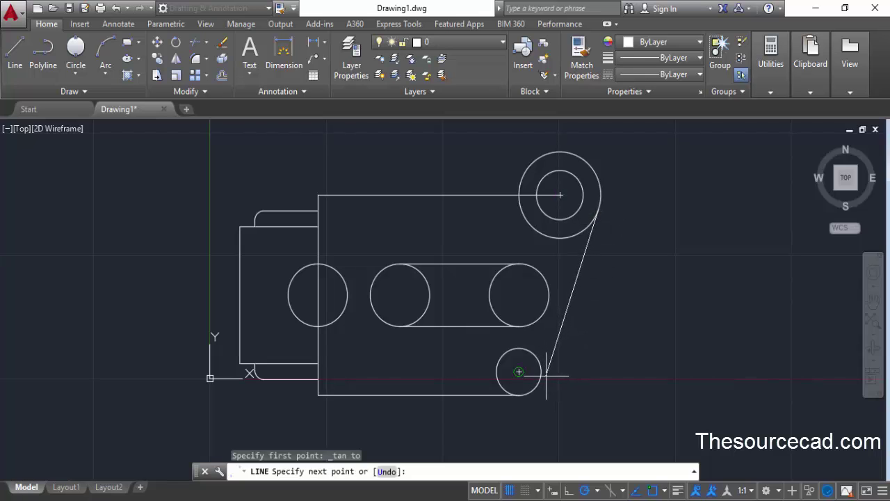
key("F8")
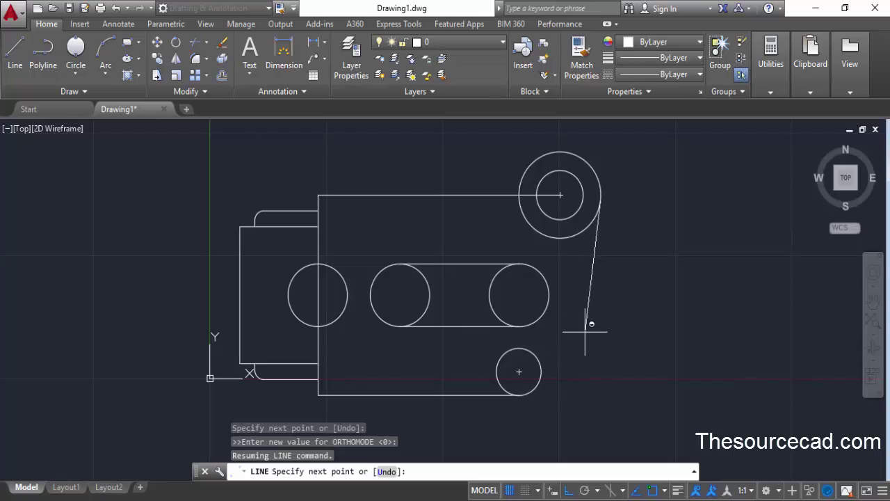
right_click(584, 332, "shift")
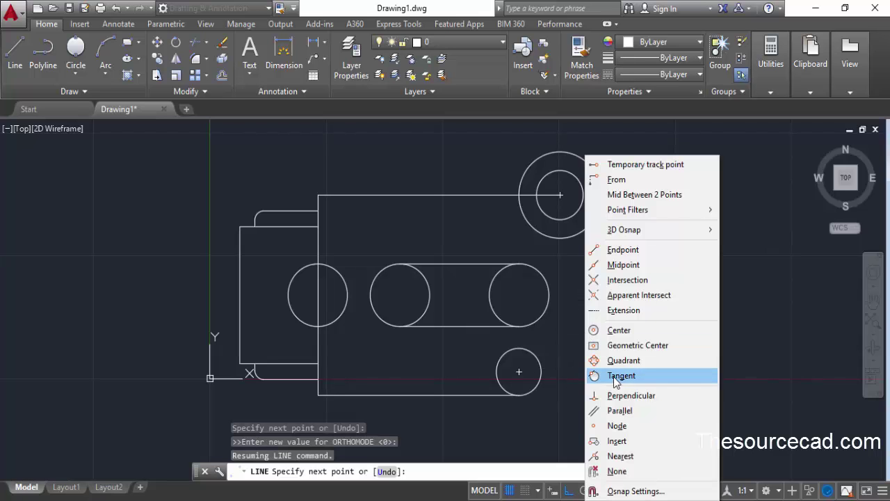
left_click(614, 374)
left_click(537, 375)
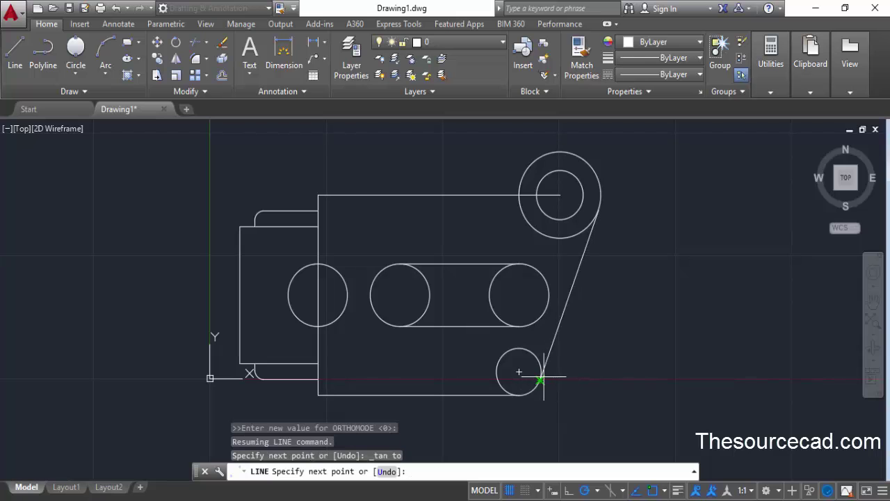
key("Return")
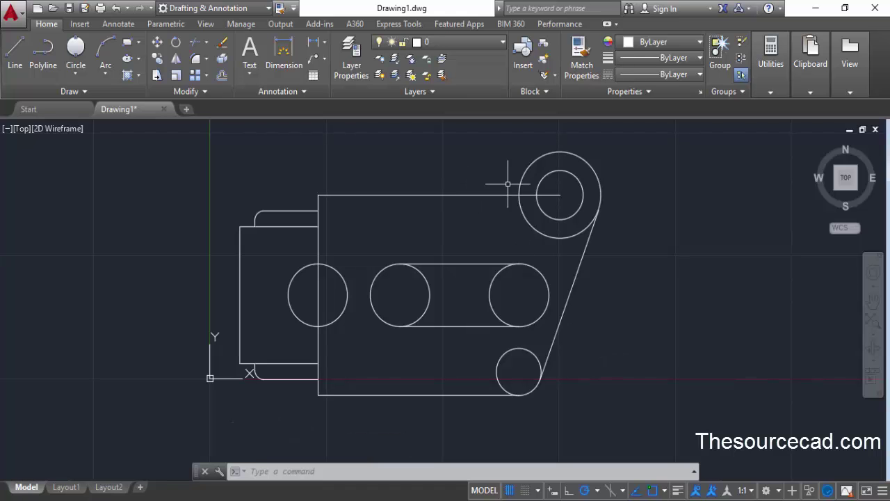
Fillet the top horizontal edge into the large top-right circle with radius 76
left_click(198, 60)
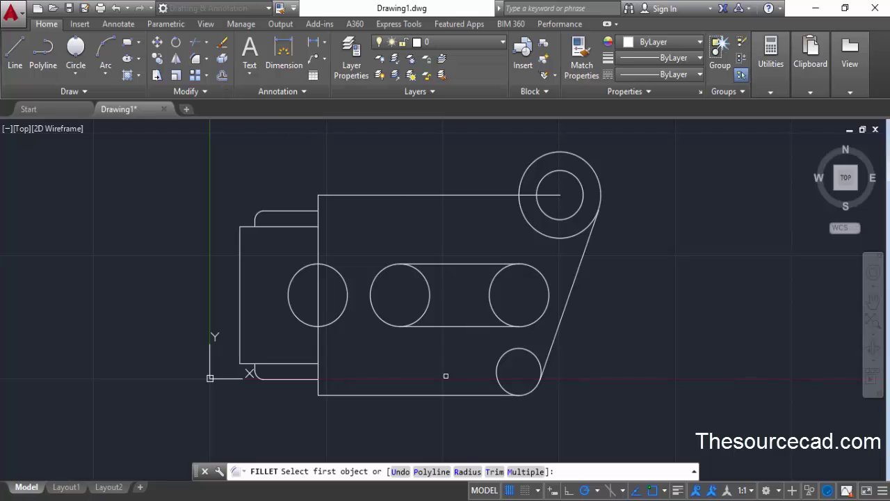
left_click(468, 472)
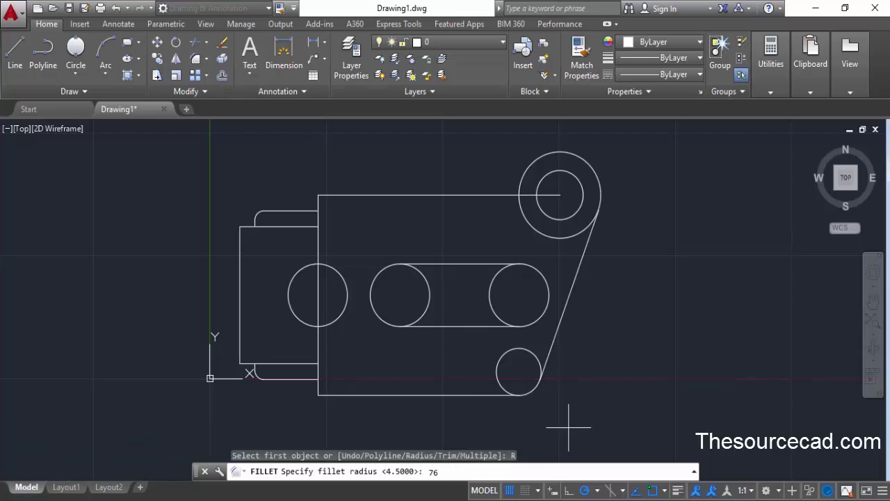
key("Return")
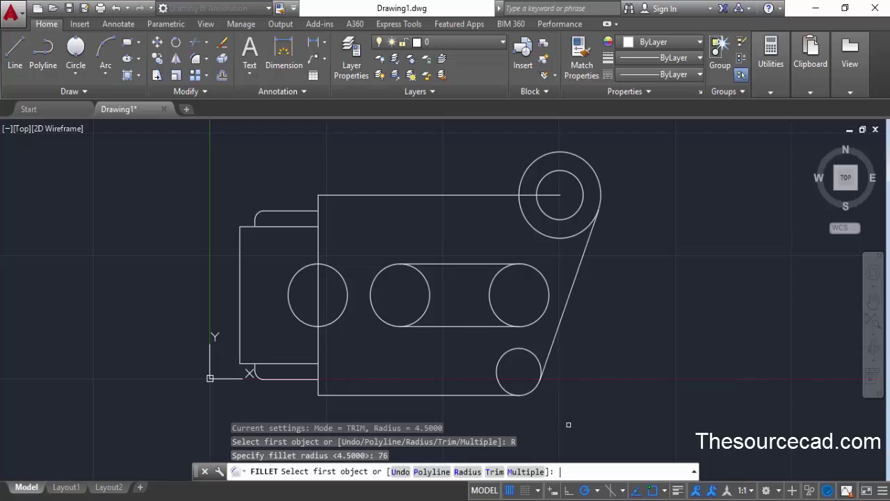
left_click(479, 194)
left_click(534, 165)
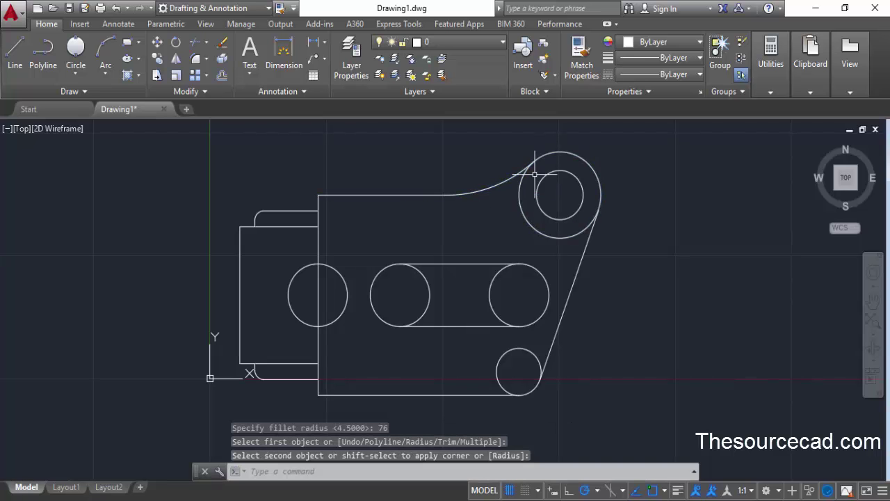
middle_click_drag(443, 232, 509, 222)
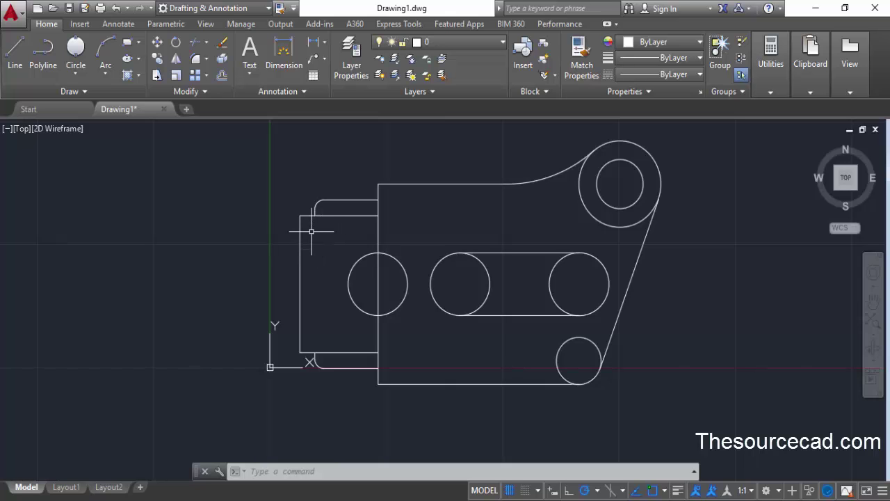
Draw construction lines from the left plate edge: 12 units right, then 21 units up
left_click(15, 50)
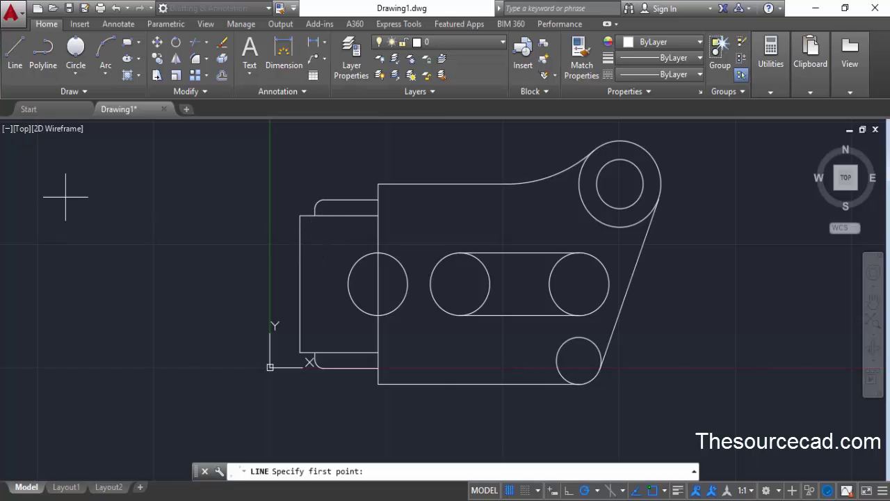
left_click(300, 283)
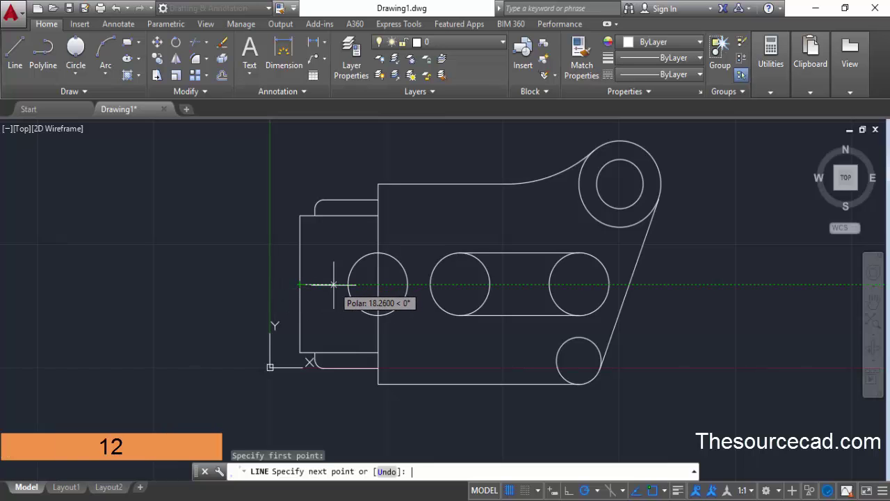
type("12")
key("Return")
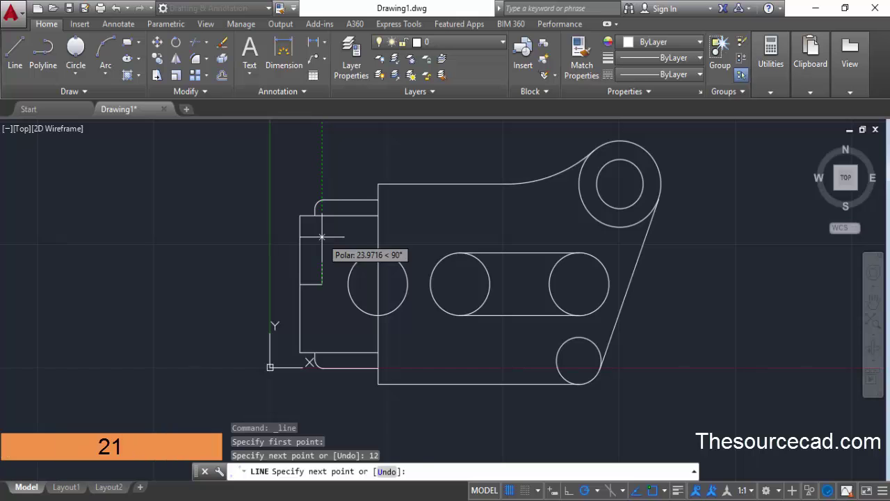
type("21")
key("Return")
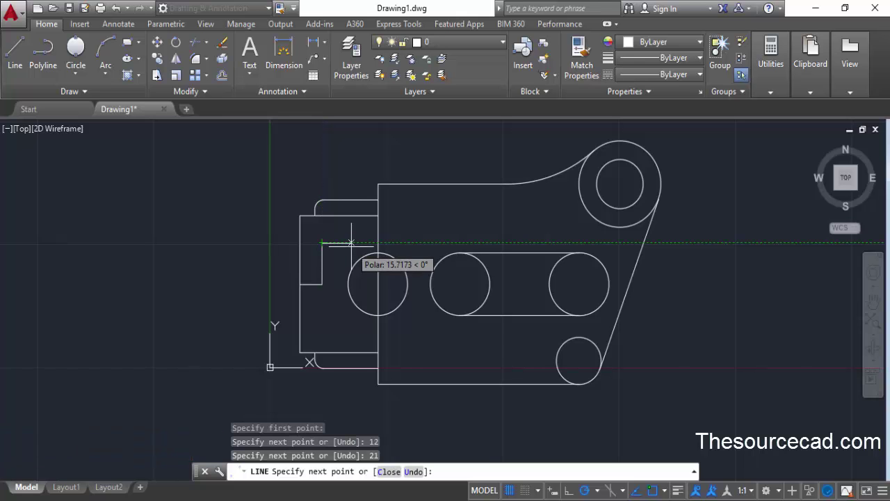
key("Return")
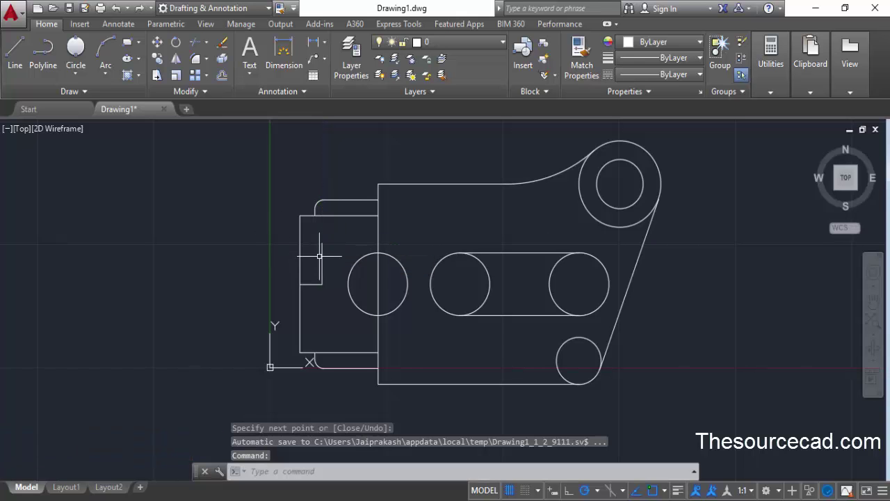
Draw a radius-5.5 circle centred at the construction lines' end point
left_click(77, 73)
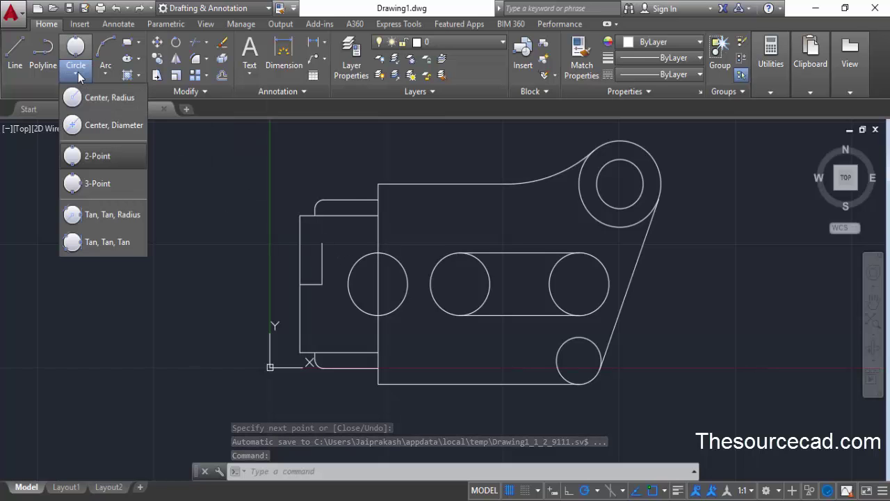
left_click(110, 97)
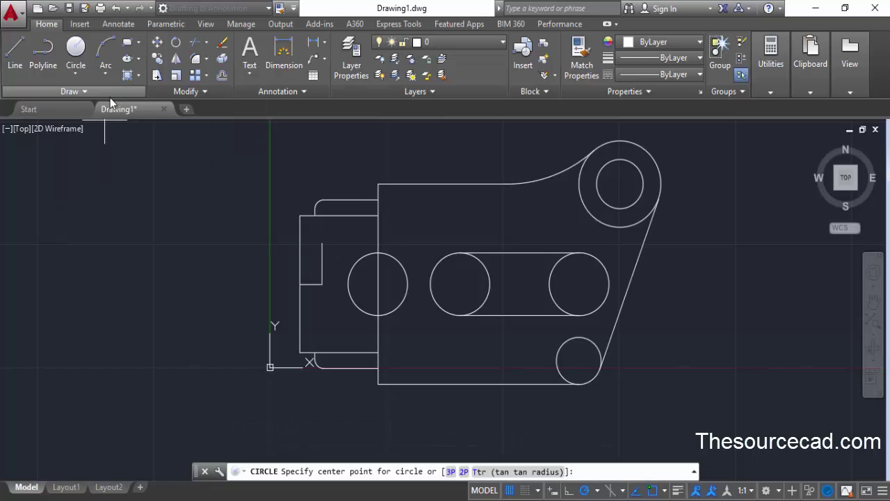
left_click(322, 242)
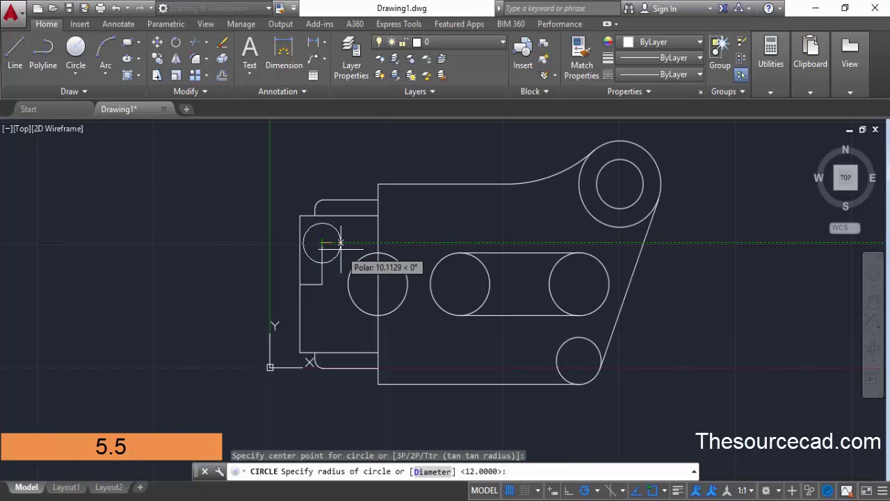
type("5.5")
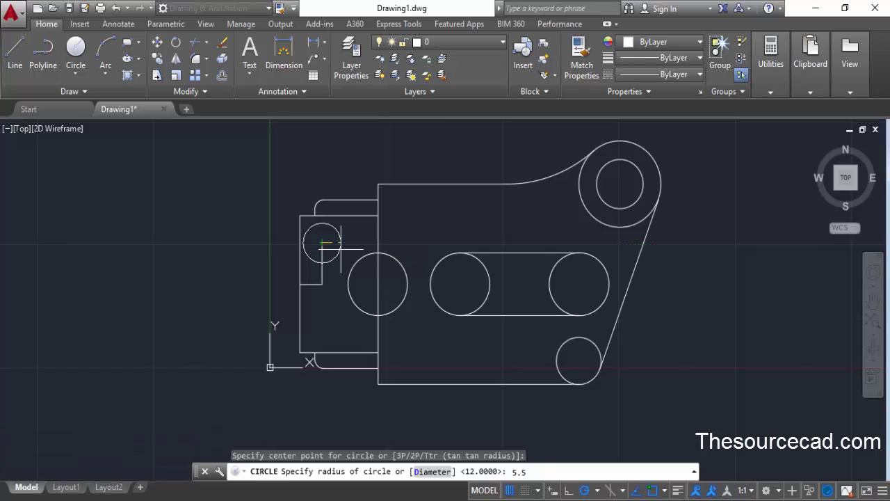
key("Return")
Erase the two construction lines with a crossing selection
left_click(328, 292)
left_click(317, 276)
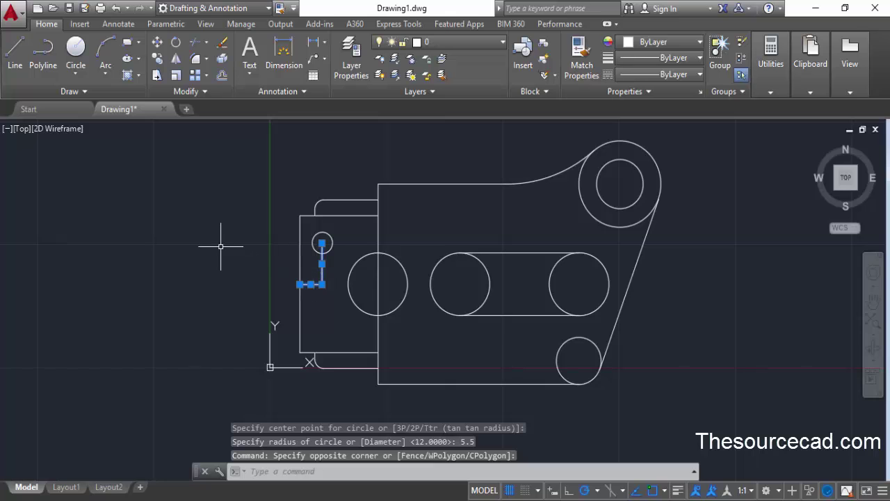
key("Delete")
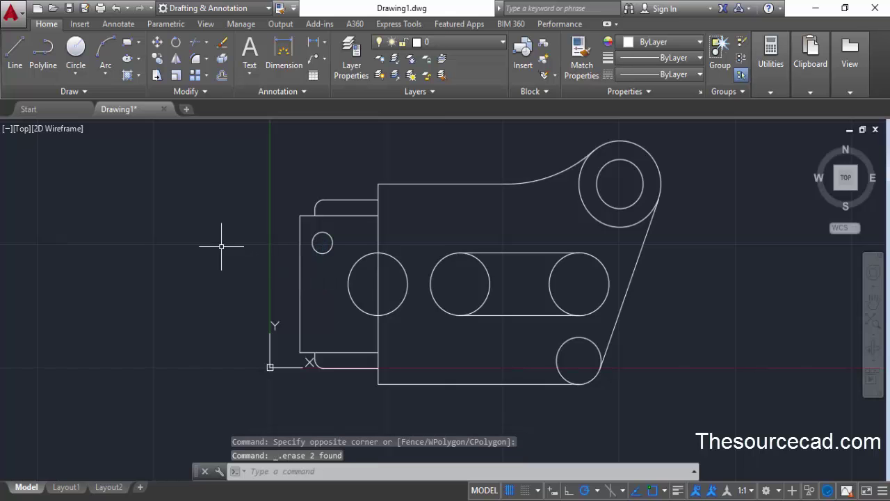
left_click(313, 243)
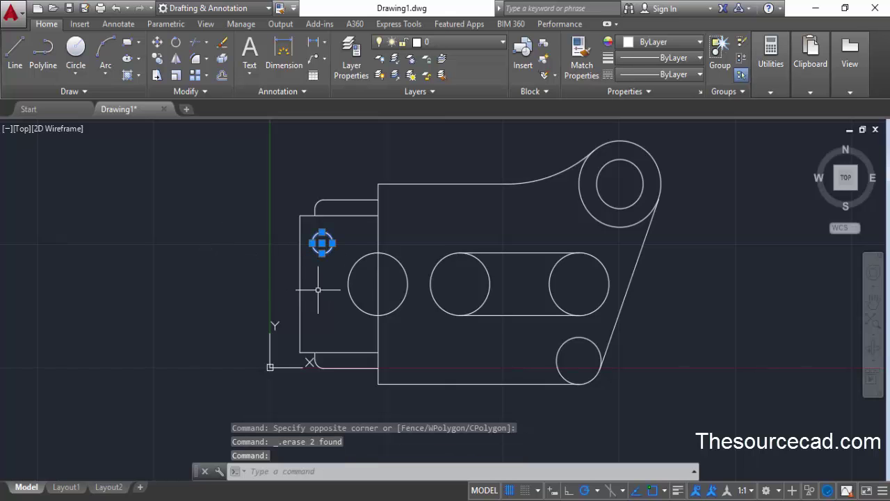
left_click(176, 60)
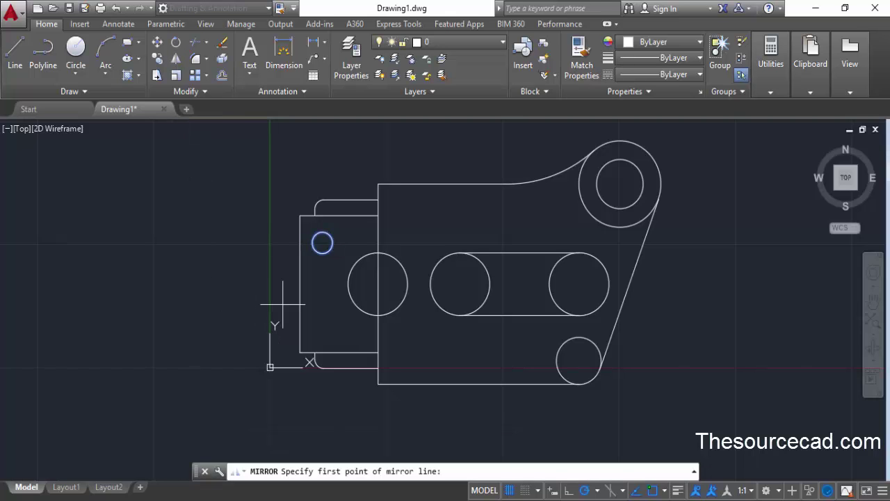
Mirror the small hole about a horizontal axis through the left edge midpoint, keeping the original
left_click(299, 285)
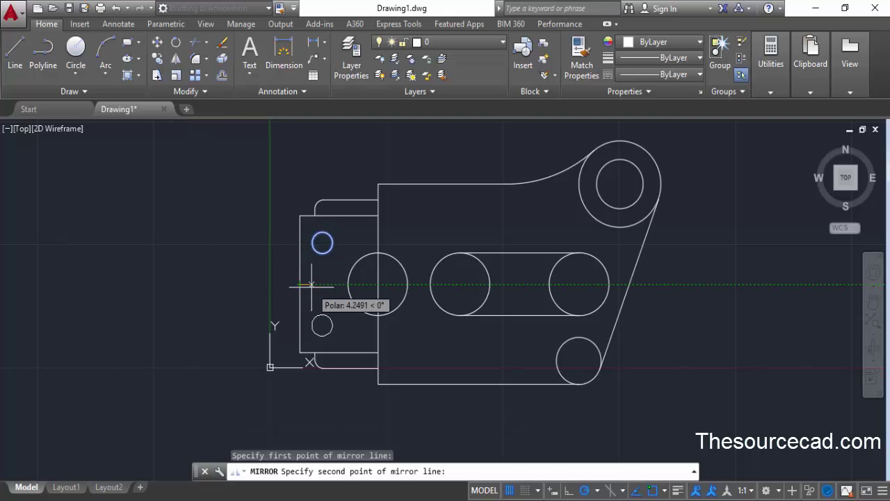
left_click(377, 285)
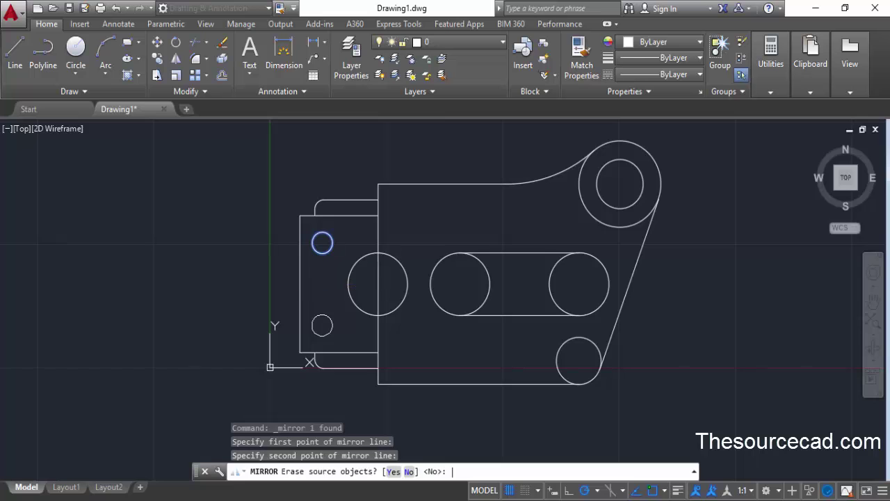
key("Return")
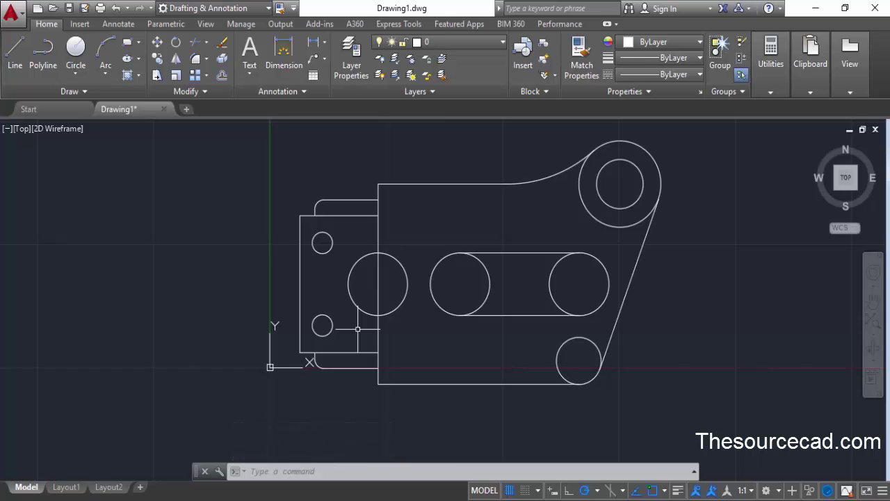
Trim the inner slot arcs, excess outer circle arcs and the vertical line crossing the large hole
left_click(194, 44)
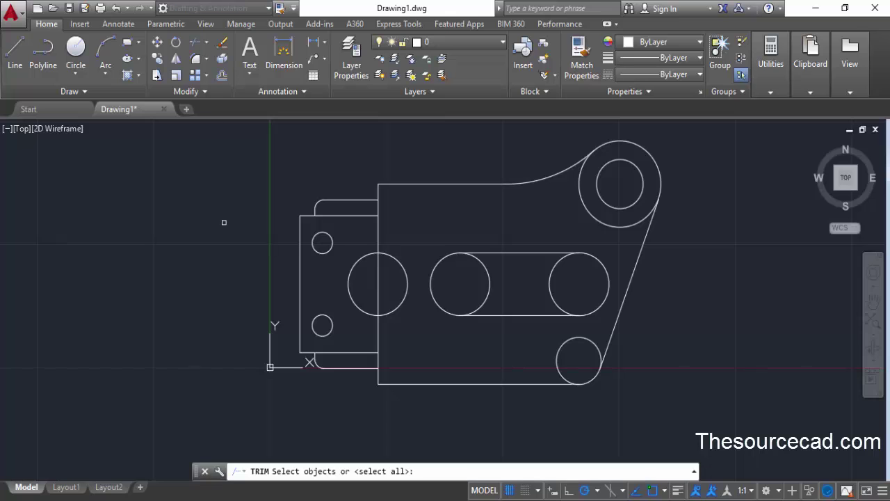
key("Return")
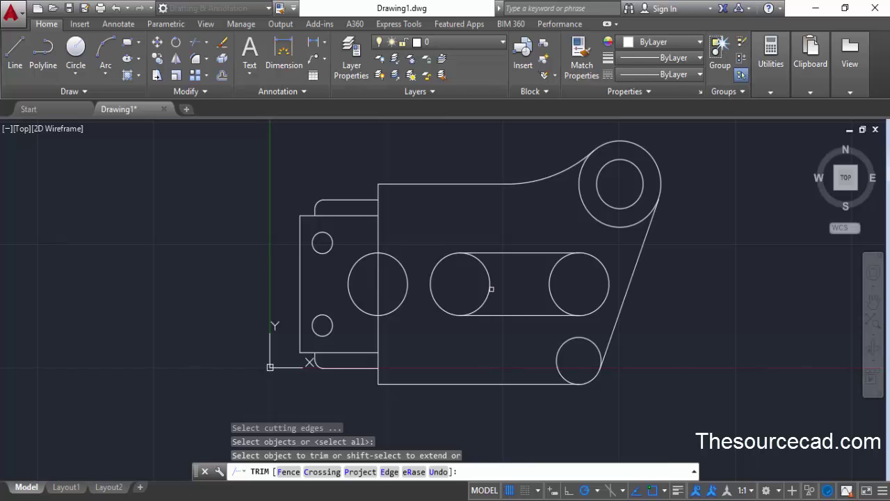
left_click(491, 288)
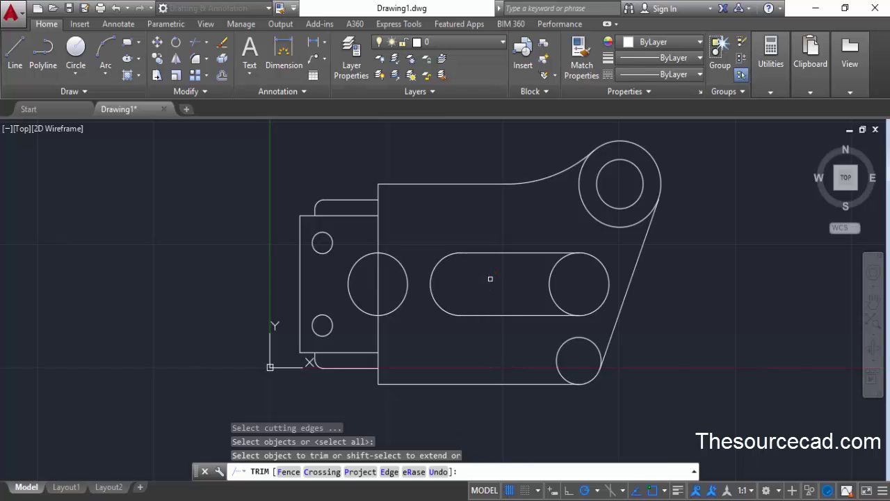
left_click(552, 276)
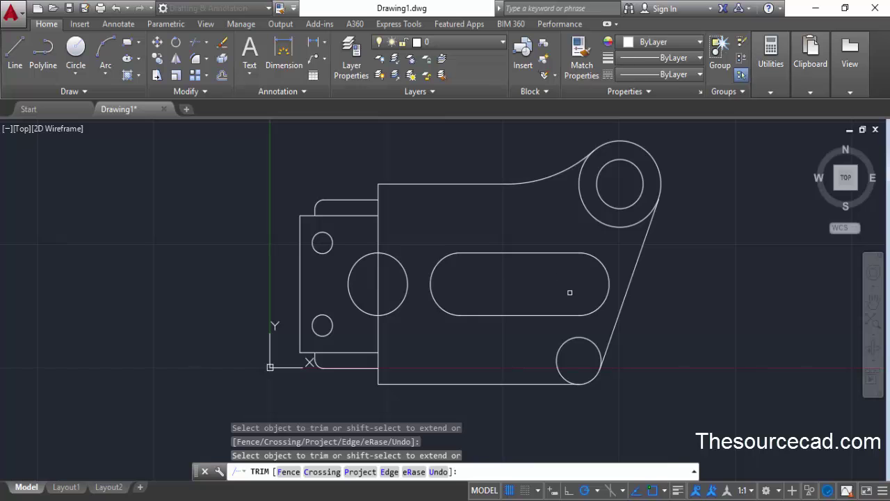
left_click(584, 207)
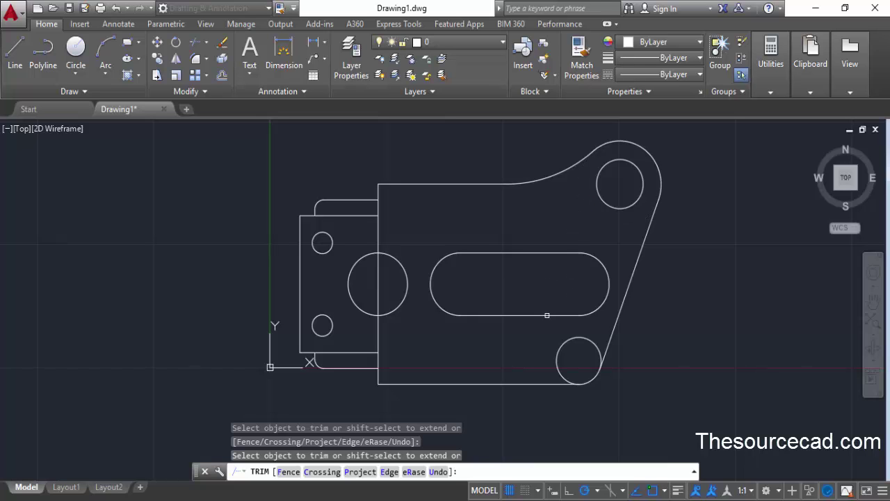
left_click(563, 343)
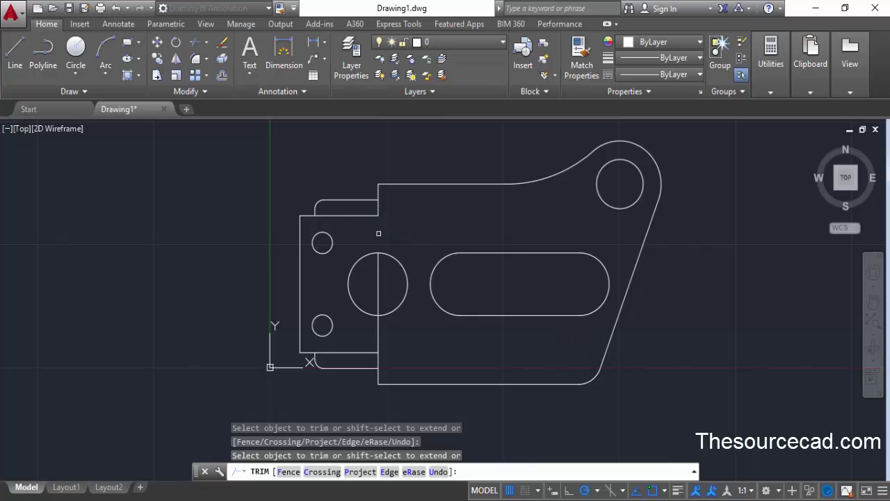
left_click(376, 267)
left_click(378, 326)
key("Escape")
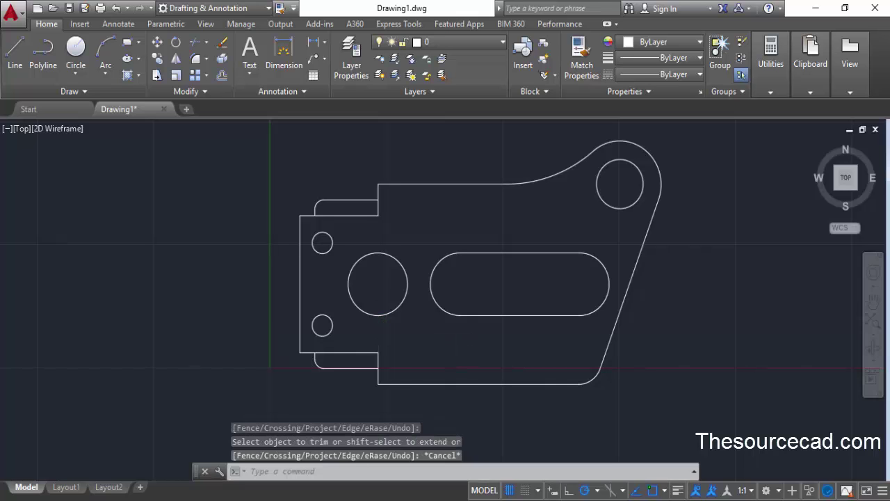
scroll(449, 336, "down", 2)
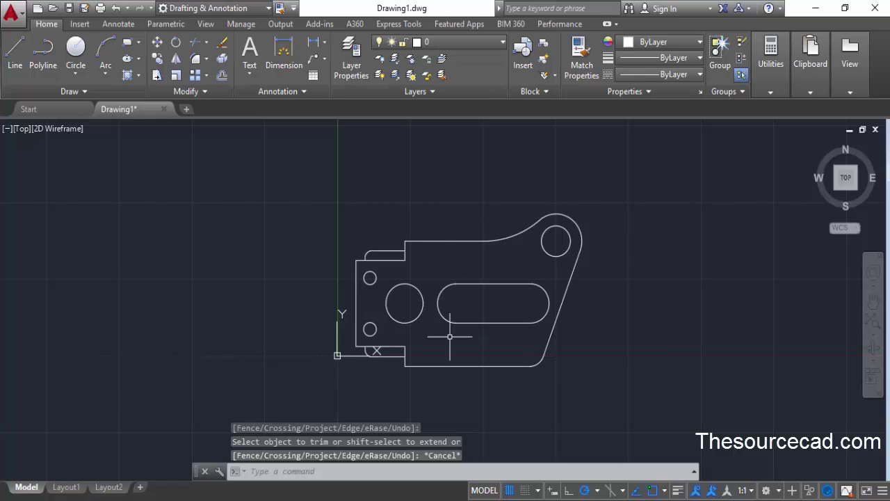
middle_click_drag(449, 337, 417, 327)
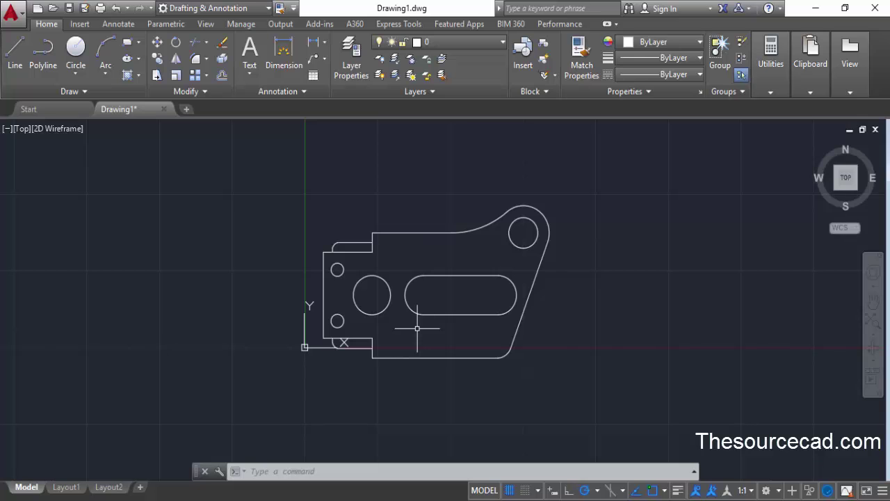